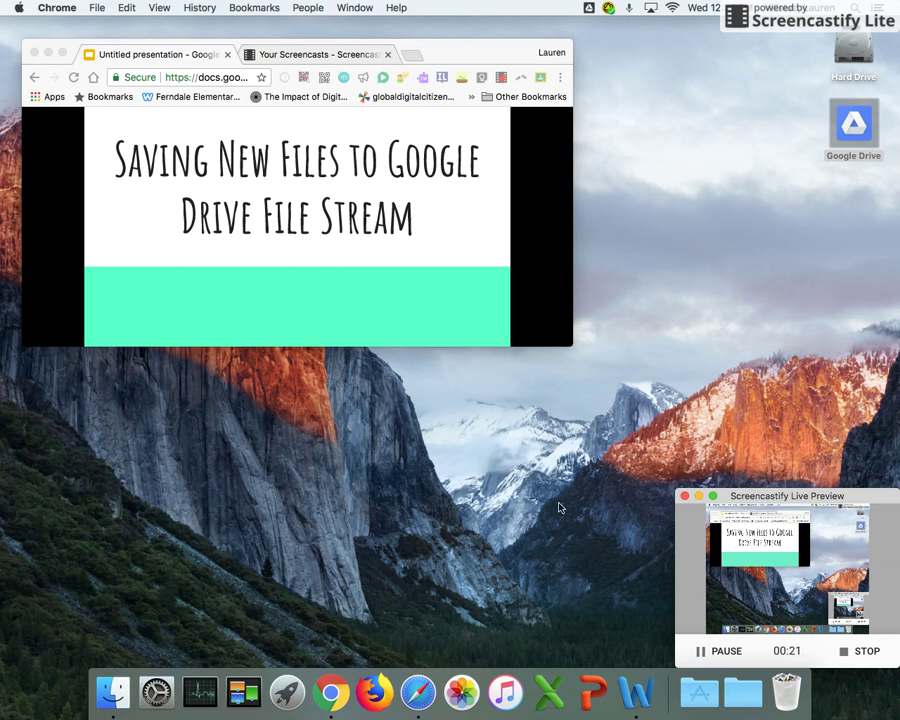
Create a blank Word document containing the line "Most Awesome Document Ever" and select all of its text
left_click(636, 695)
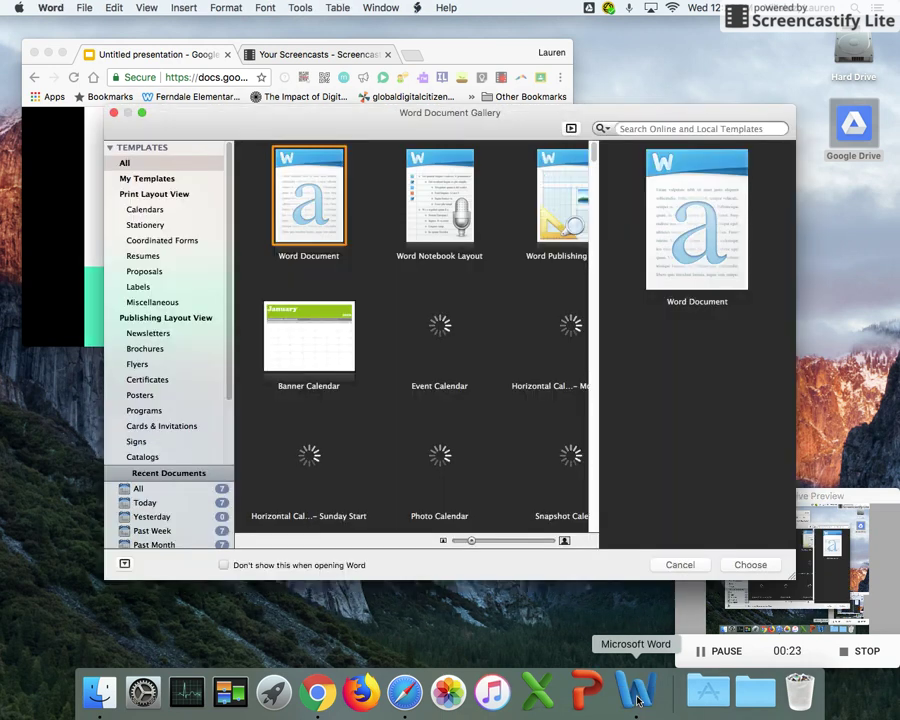
double_click(306, 188)
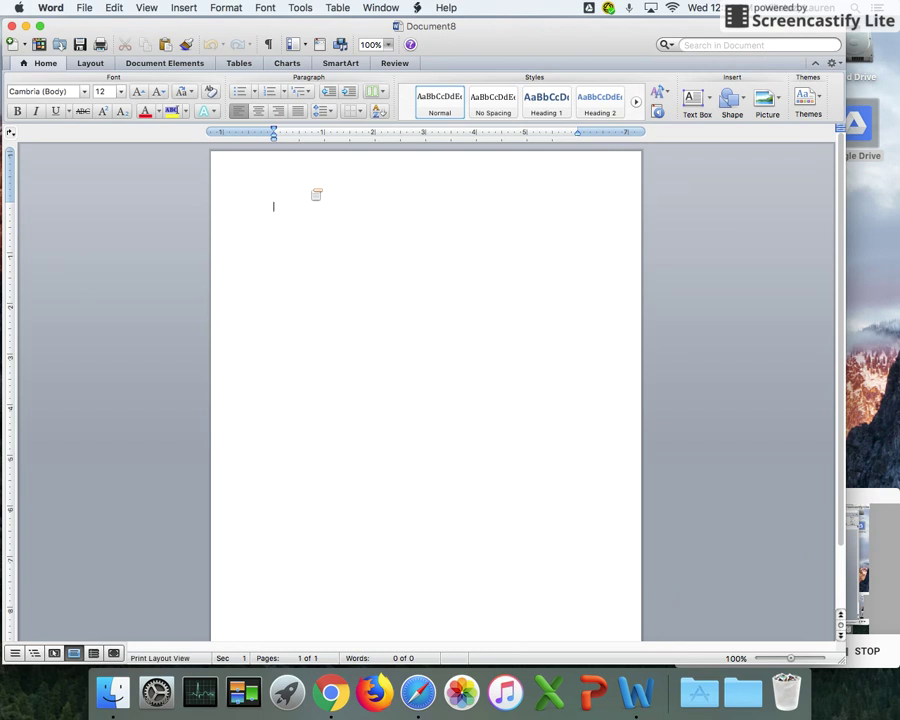
type("Most Awesome Document Ever")
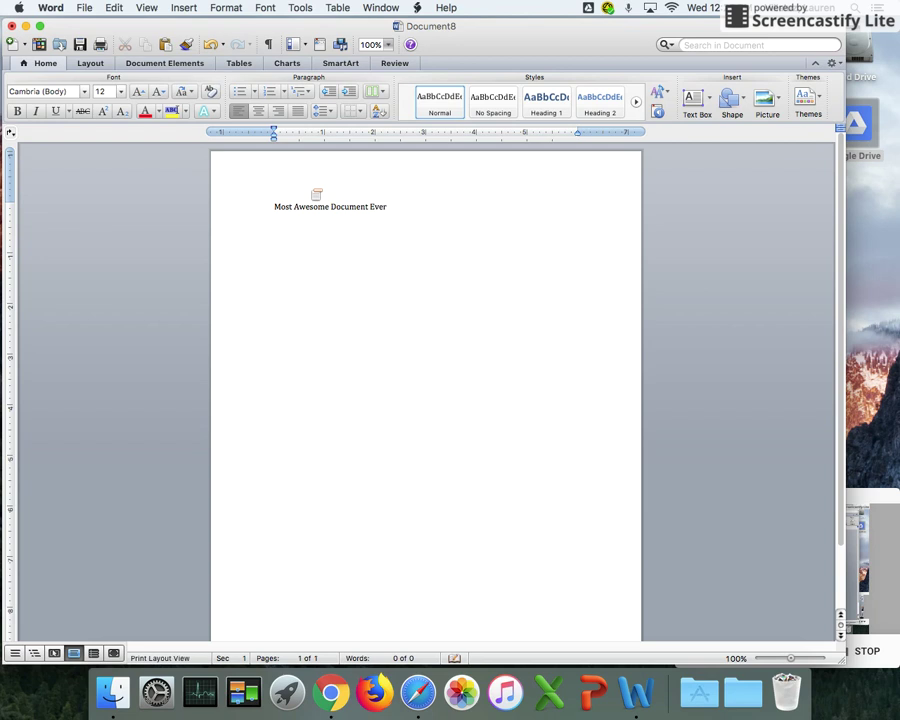
key("super+a")
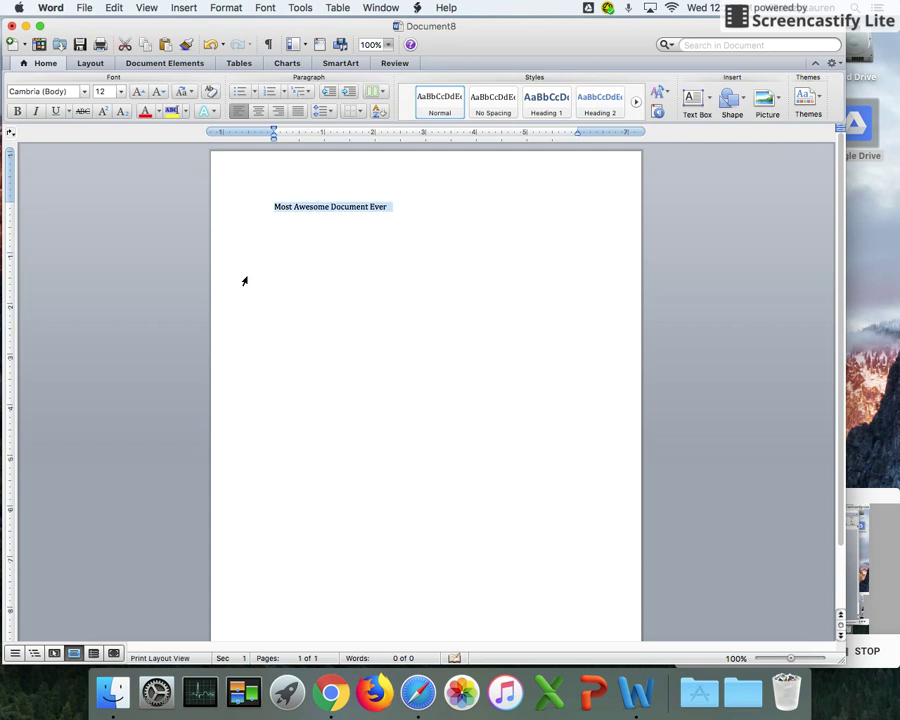
Start Save As for the document, keeping the file name "Most Awesome Document Ever"
left_click(84, 8)
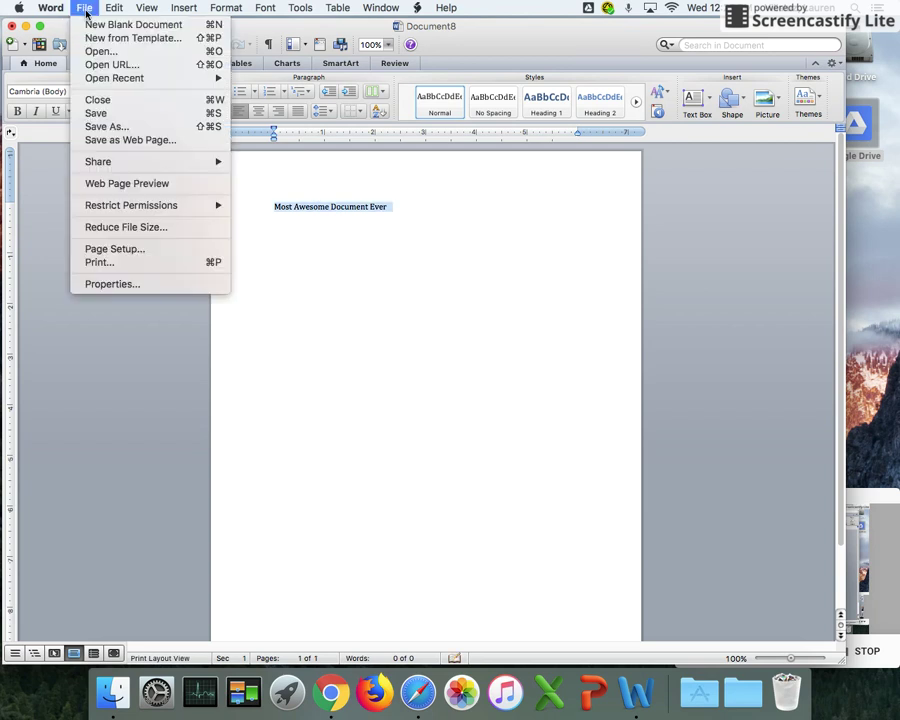
left_click(104, 127)
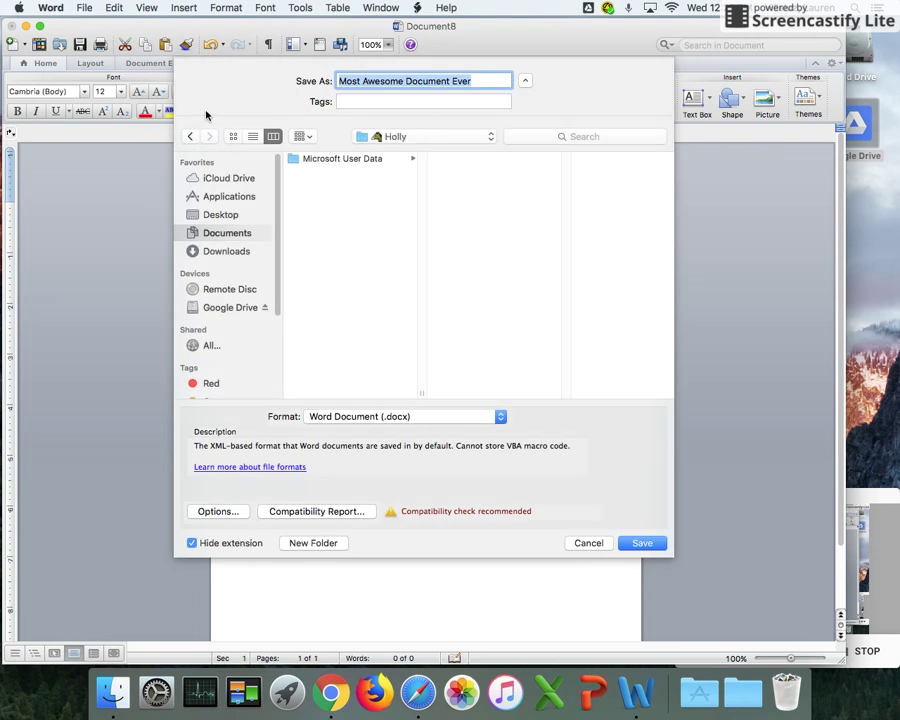
left_click(480, 86)
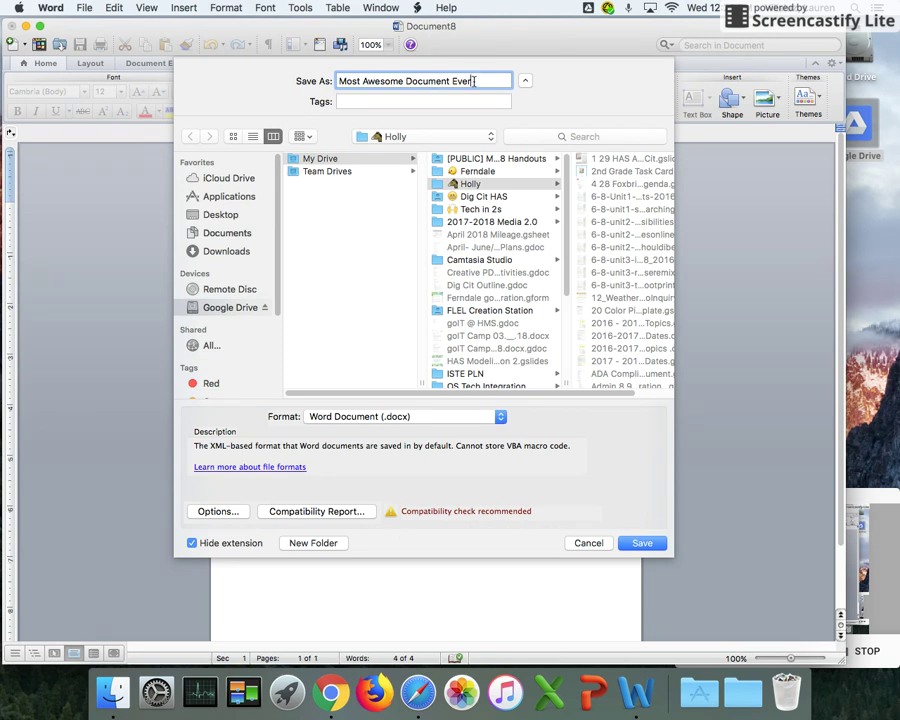
Collapse the save dialog to its compact form and try Desktop and Documents as the save location
left_click(526, 82)
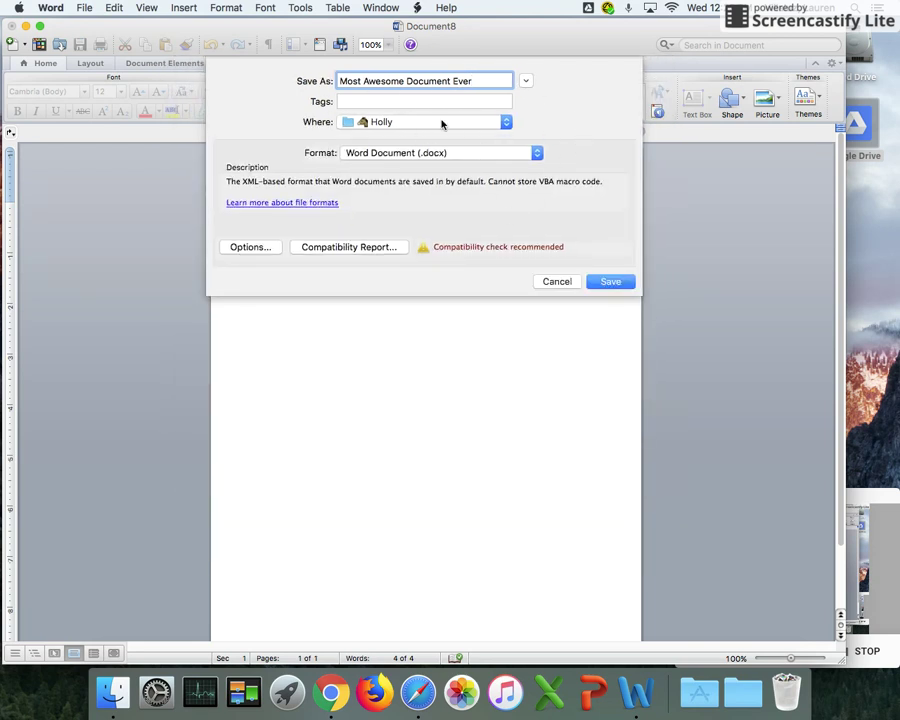
left_click(506, 121)
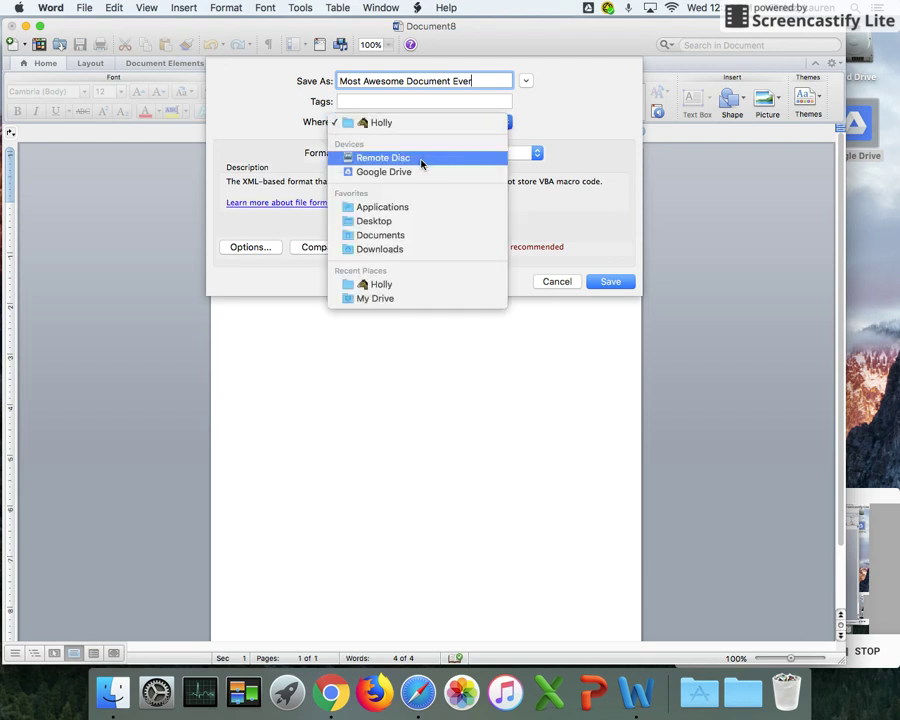
left_click(373, 222)
left_click(506, 121)
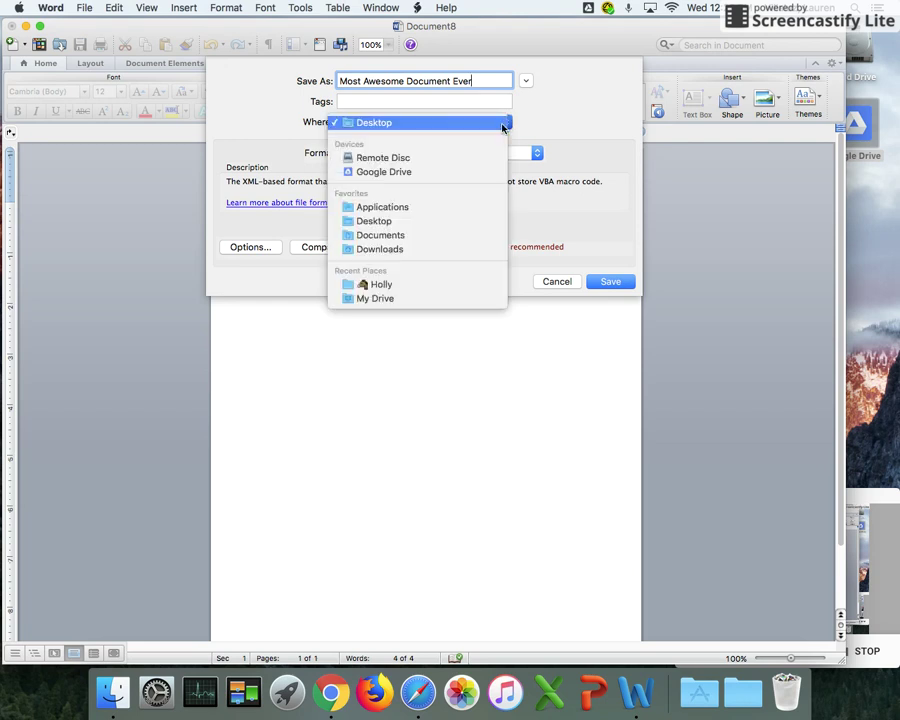
left_click(410, 237)
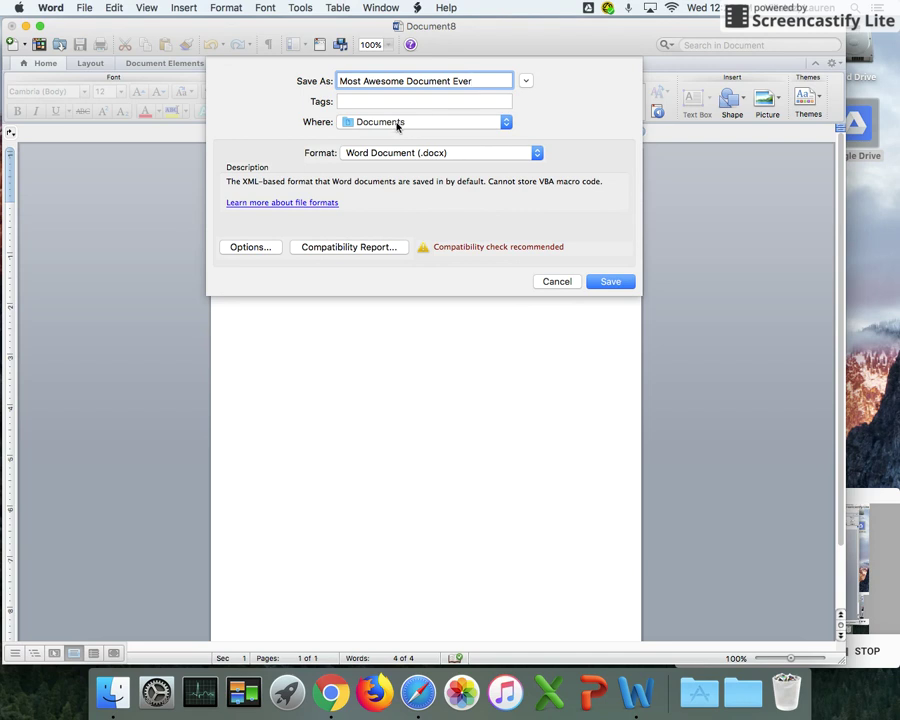
Try to save the document directly at the top level of Google Drive
left_click(507, 123)
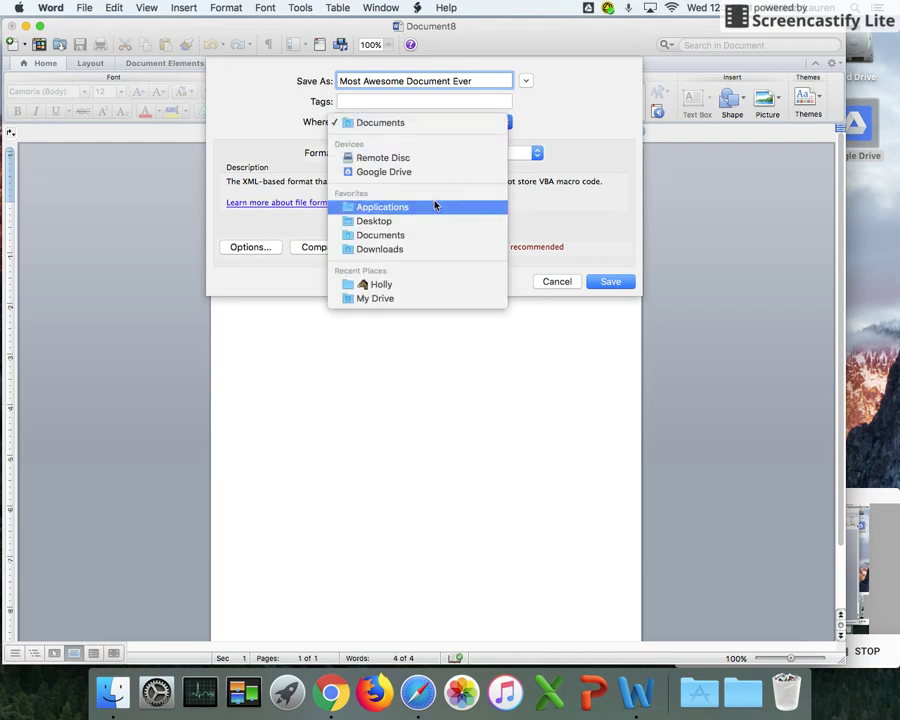
left_click(390, 175)
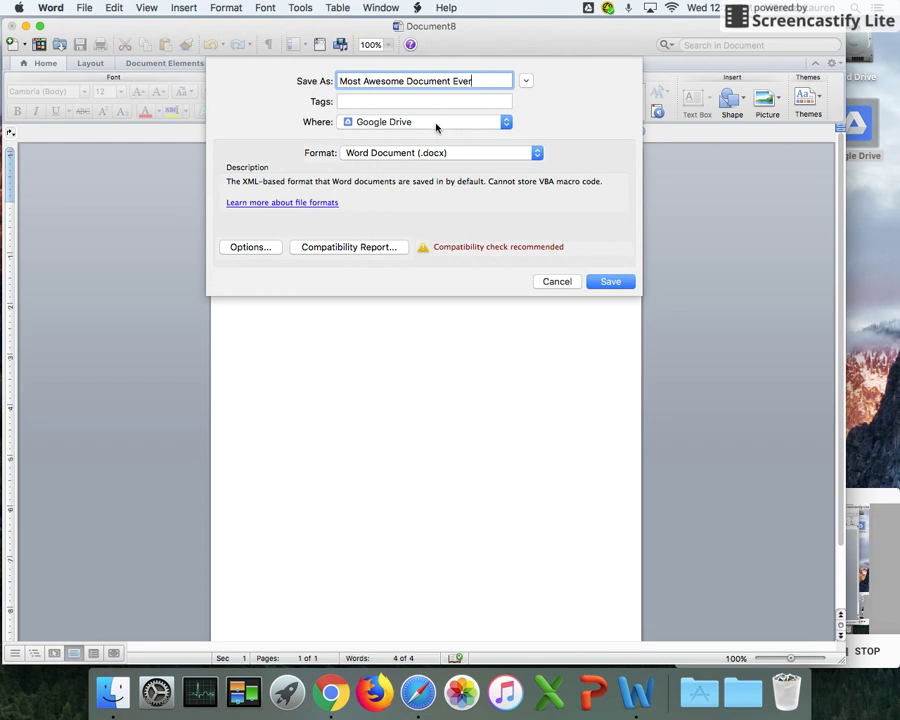
left_click(606, 283)
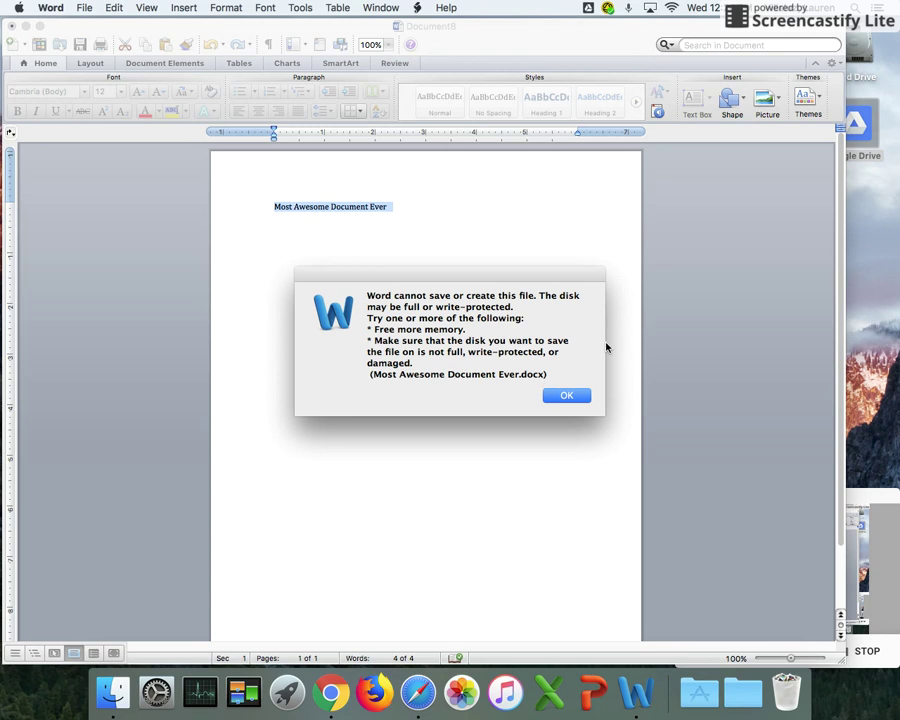
left_click(564, 398)
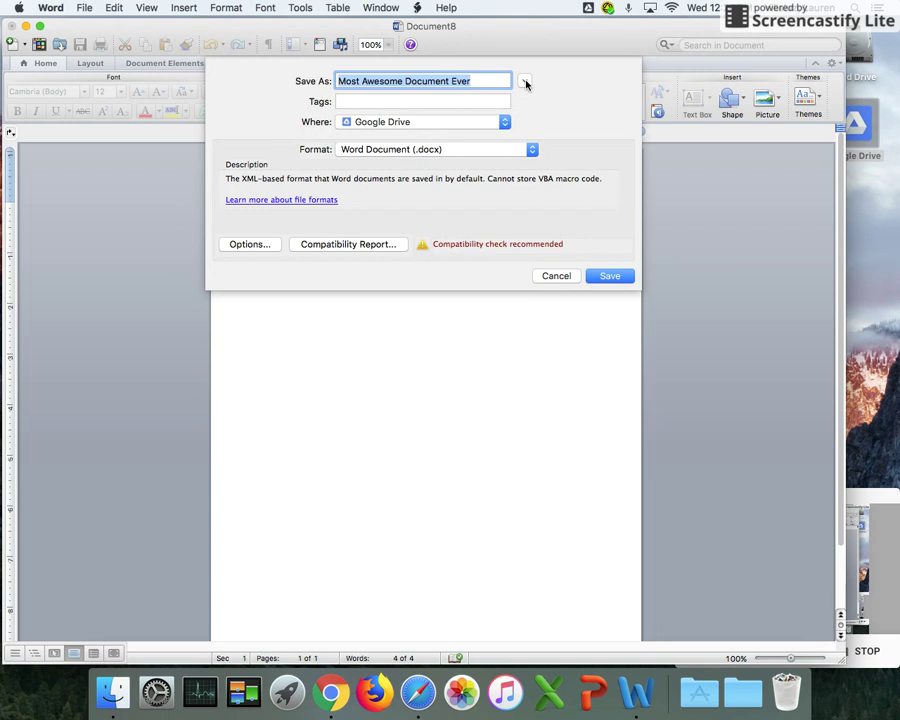
Save the document in the Holly folder under My Drive on Google Drive and close it
left_click(525, 82)
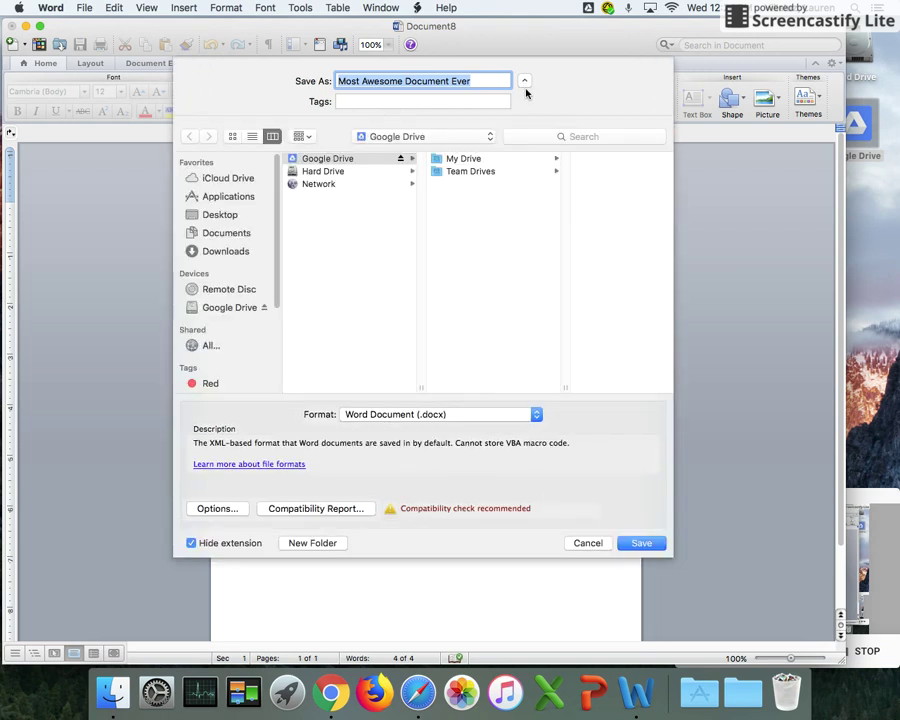
left_click(346, 163)
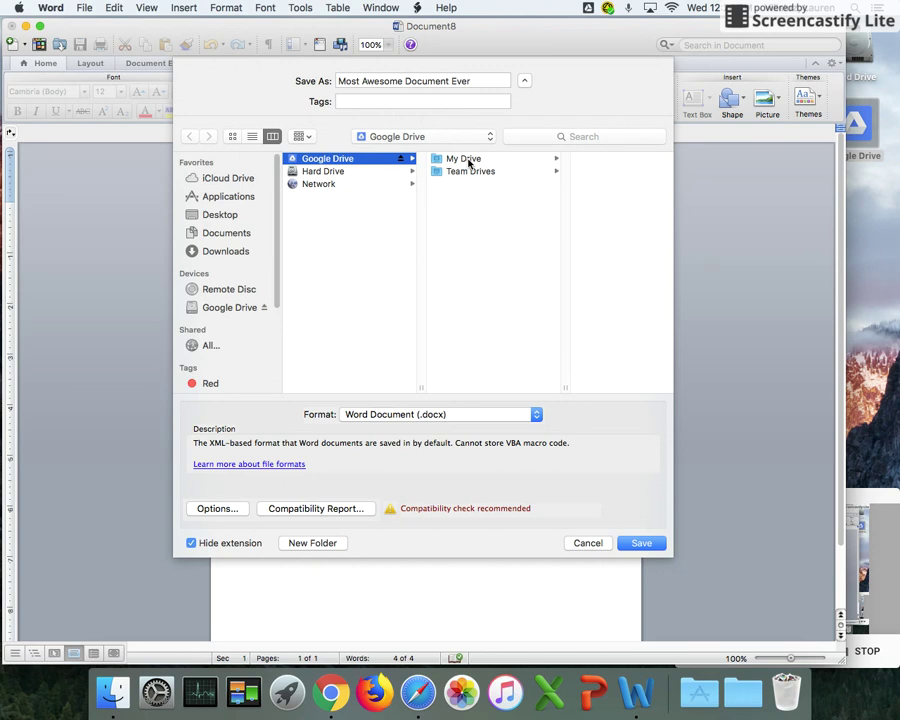
left_click(466, 160)
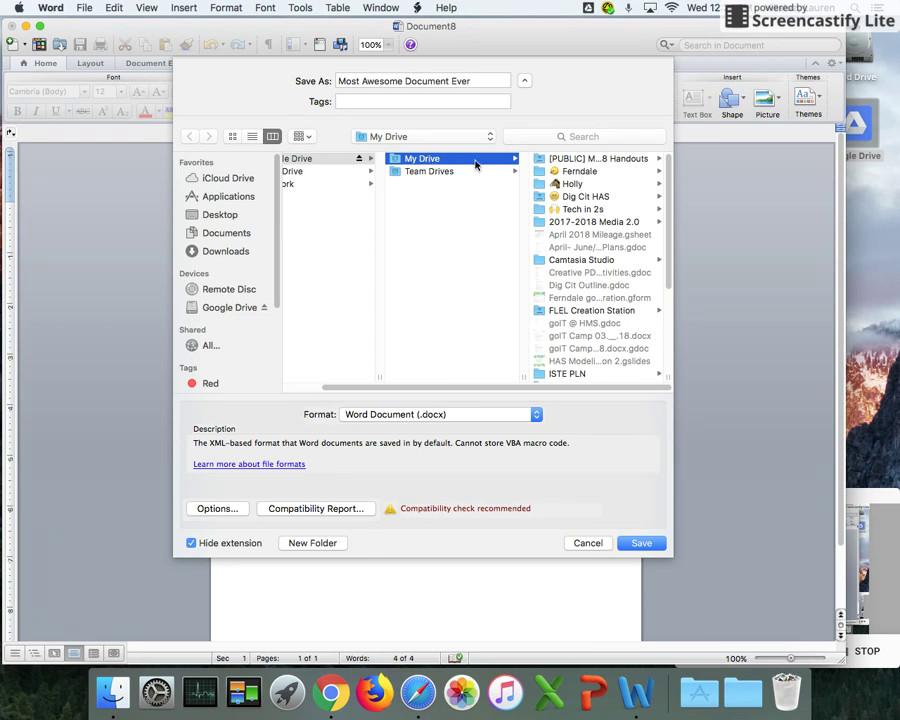
left_click(446, 174)
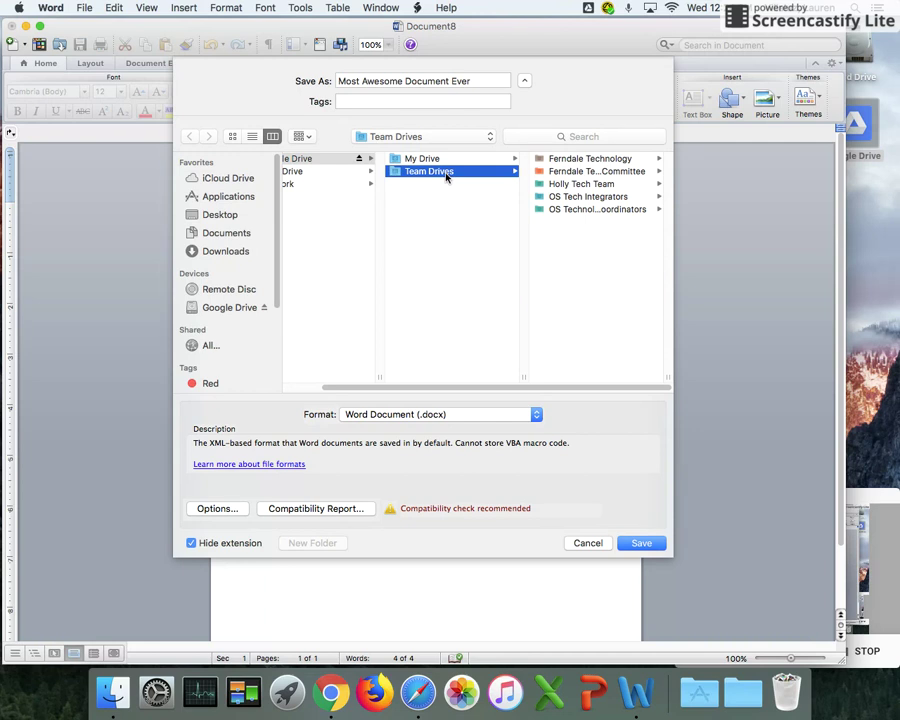
left_click(444, 160)
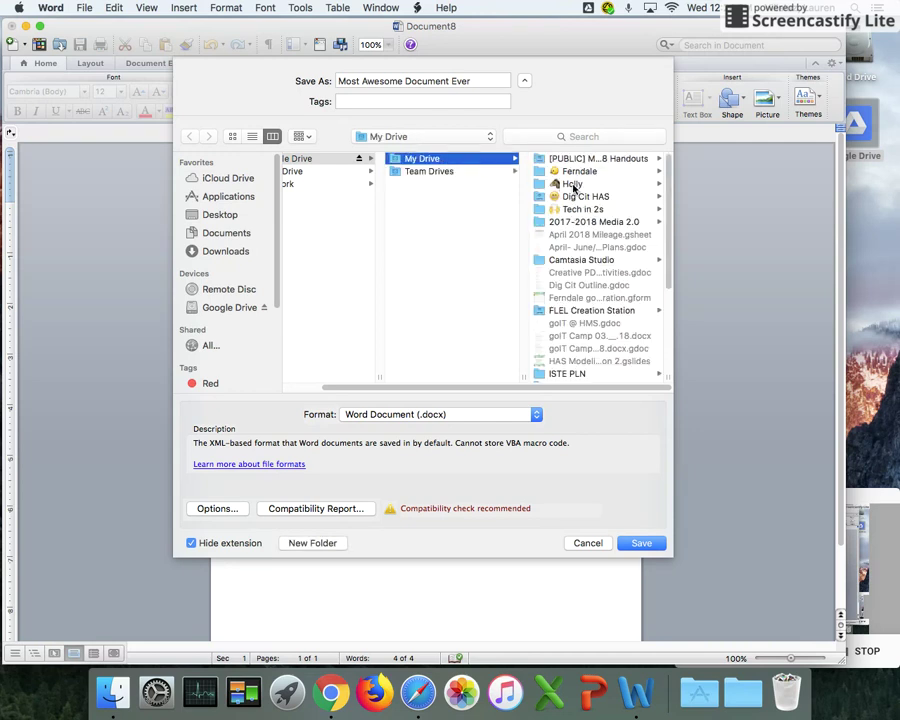
left_click(573, 186)
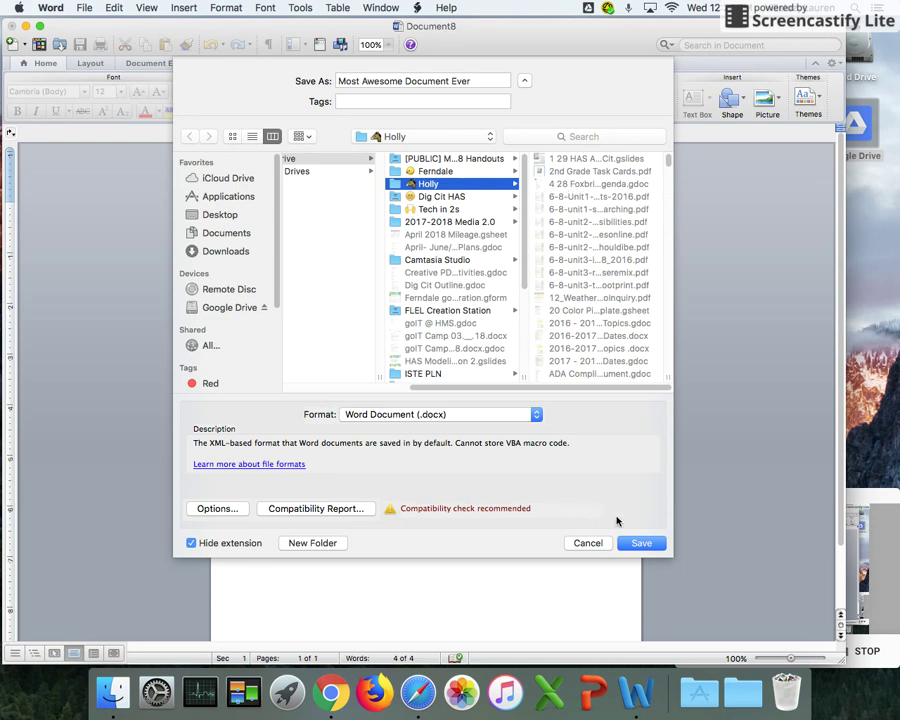
left_click(640, 543)
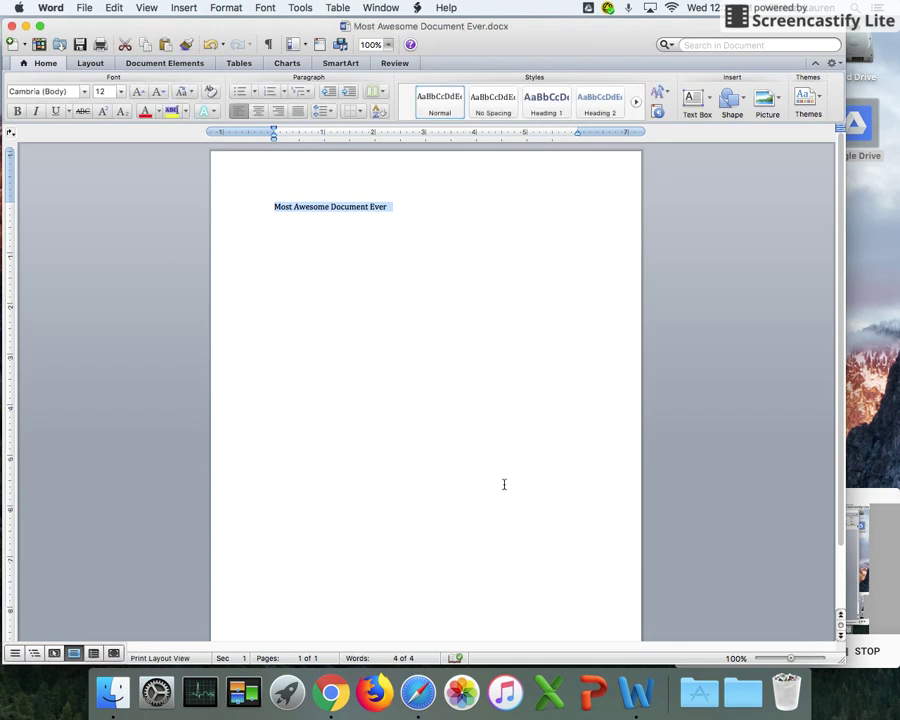
left_click(12, 27)
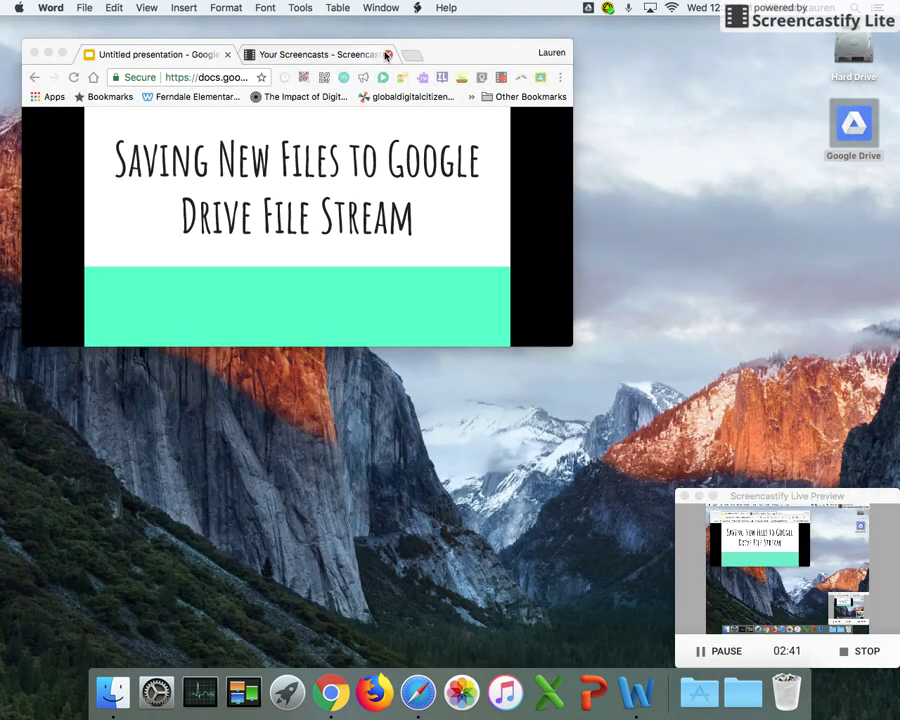
Close the Your Screencasts browser tab and check the Google Drive File Stream sync status of the recent files
left_click(388, 56)
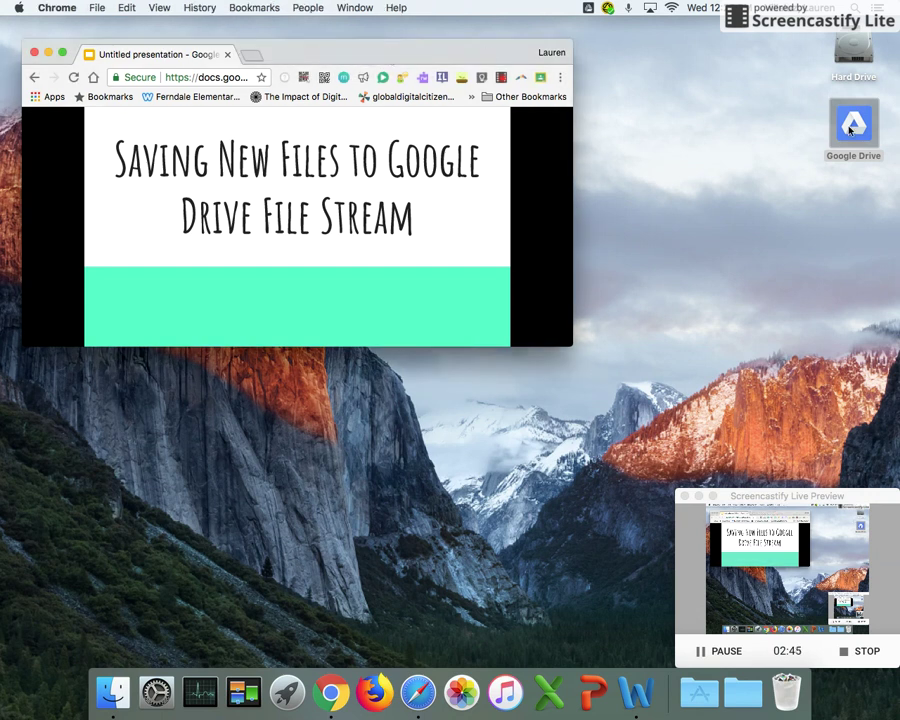
left_click(588, 10)
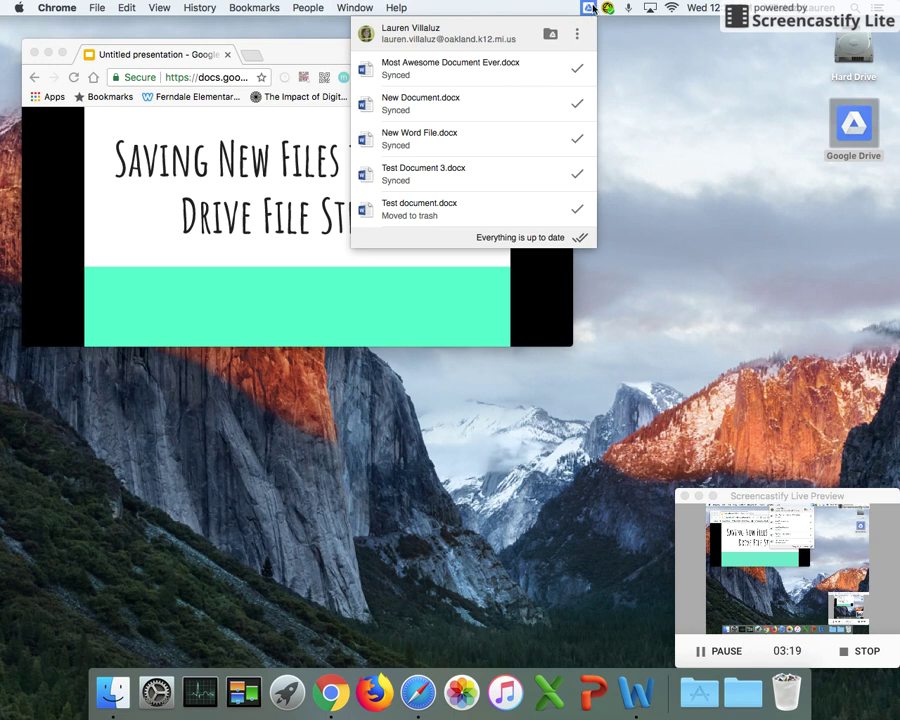
left_click(670, 81)
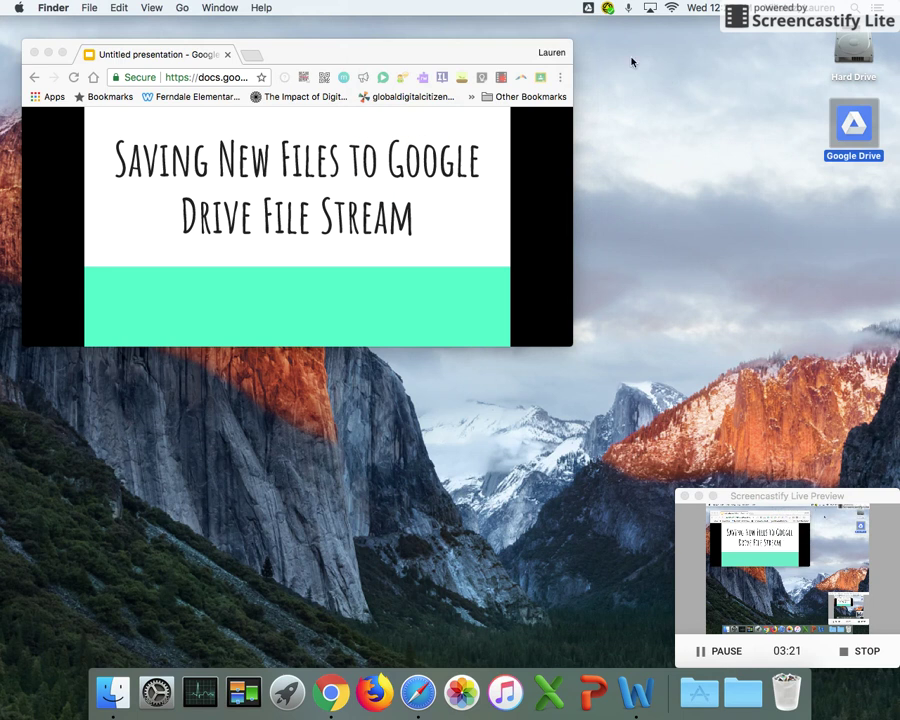
Open the "Most Awesome Document Ever" file from the Holly folder under My Drive on the mounted Google Drive
double_click(853, 128)
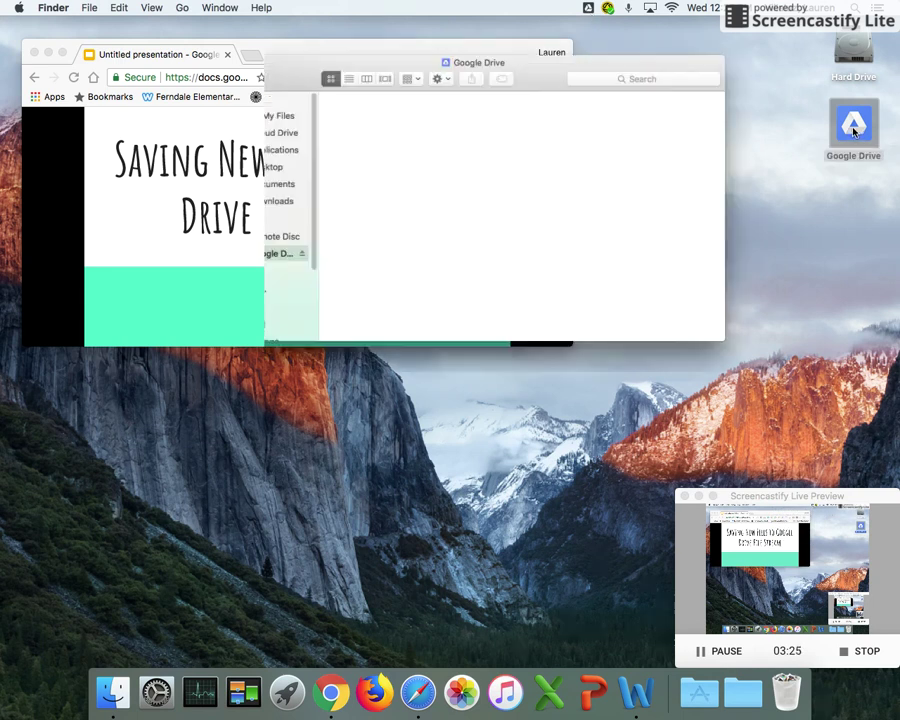
double_click(325, 120)
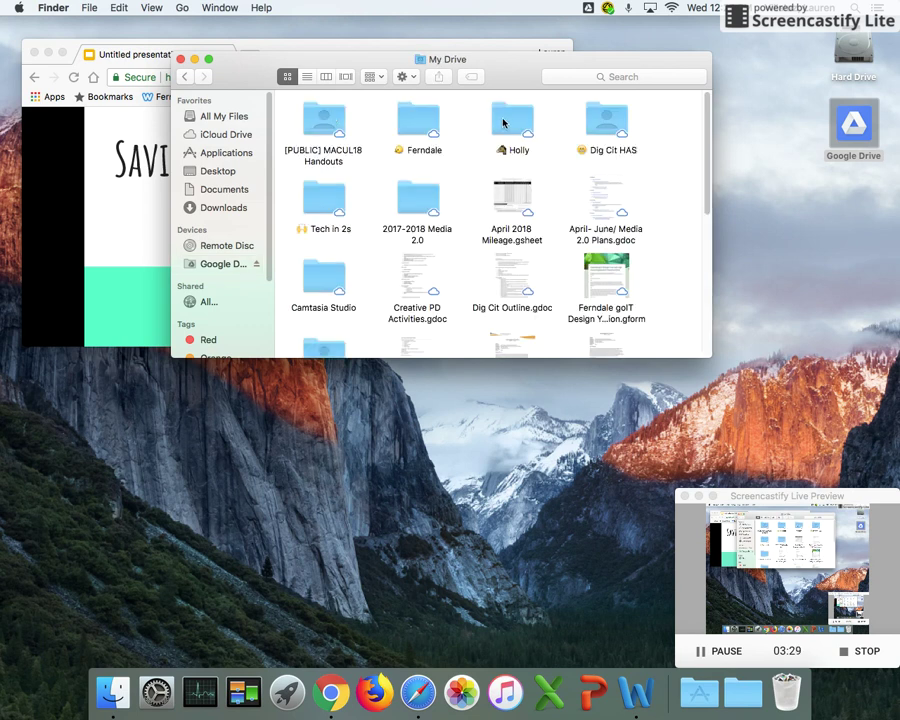
double_click(510, 124)
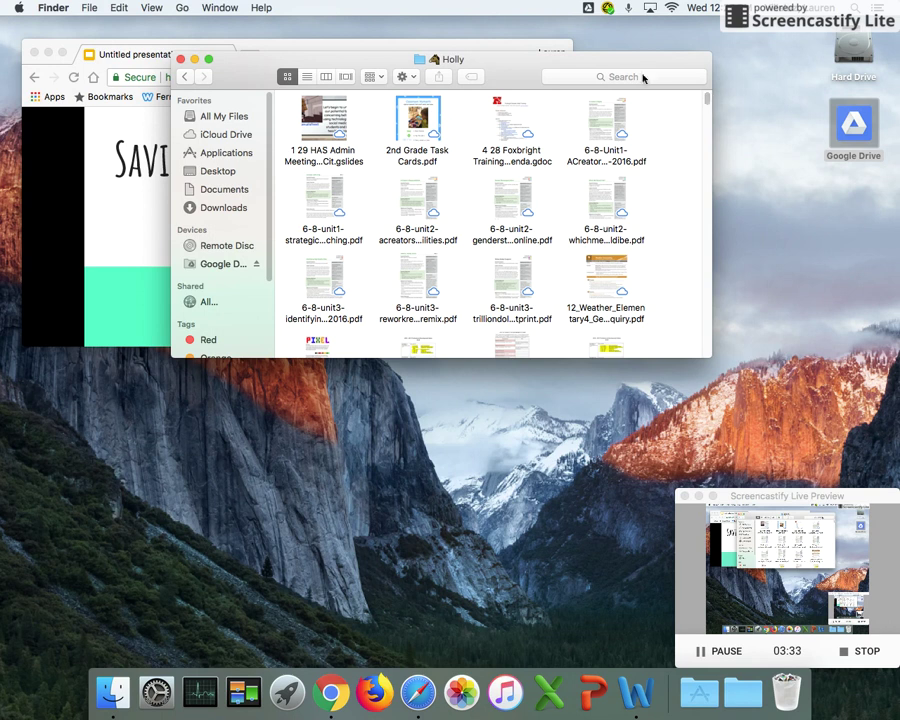
left_click_drag(708, 96, 704, 354)
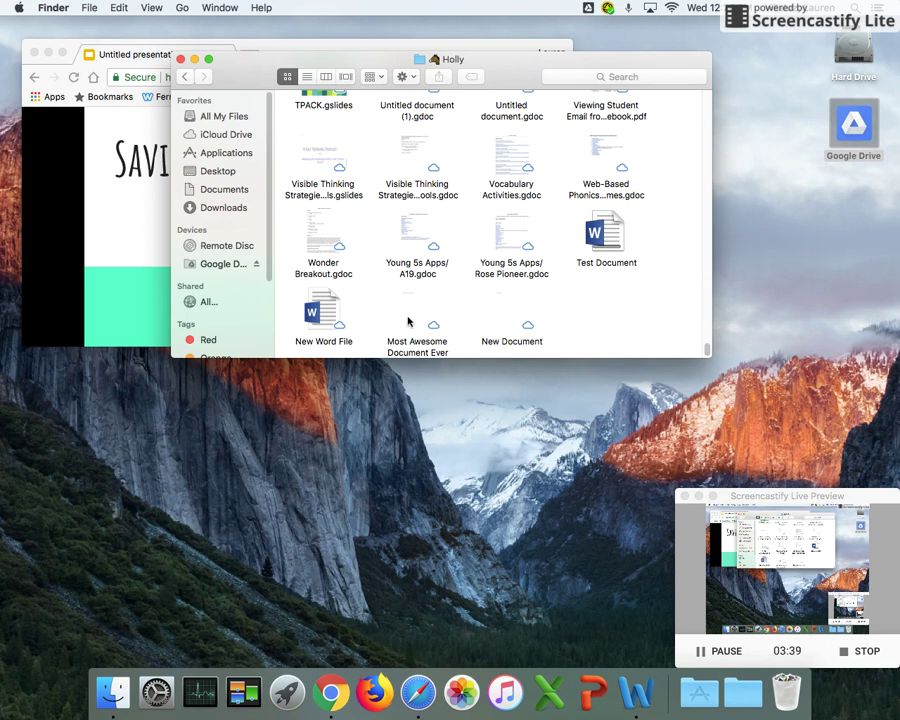
left_click(402, 348)
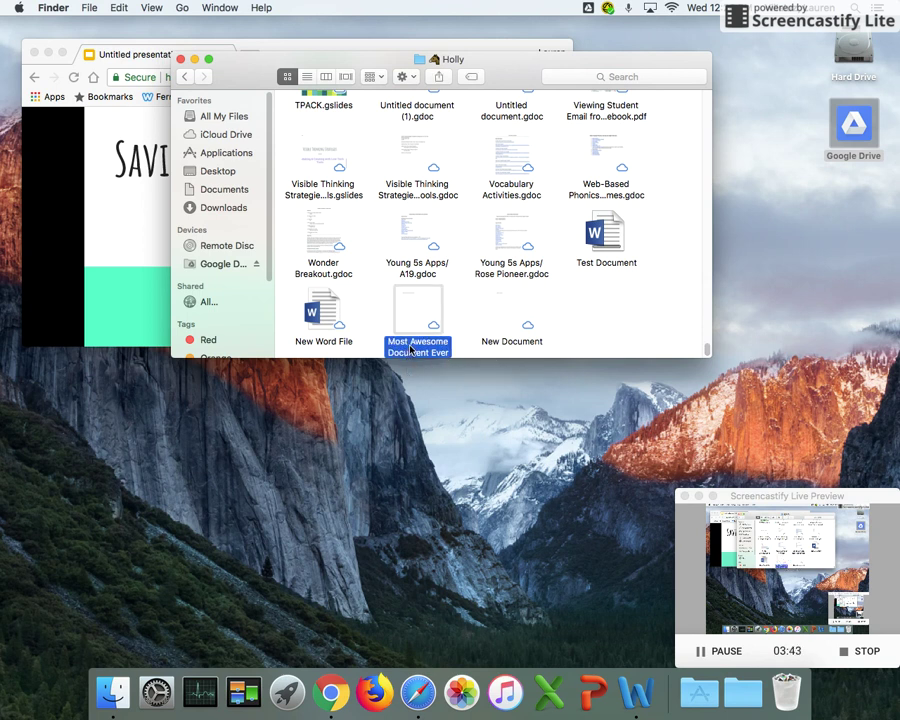
double_click(410, 346)
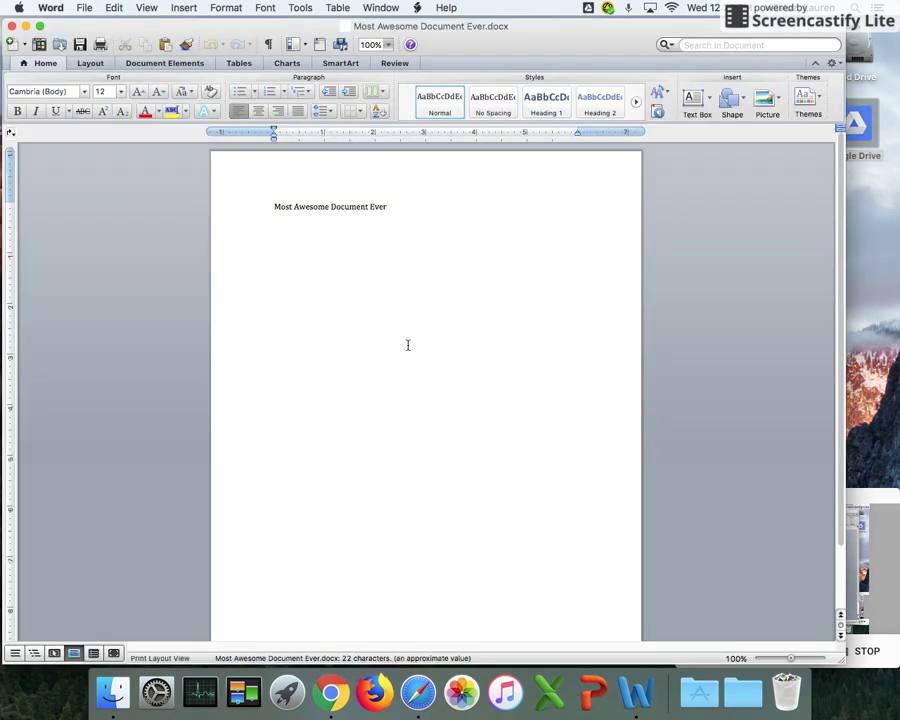
Add the line "Make Changes #1" below the first line, save the document and close it
left_click(407, 202)
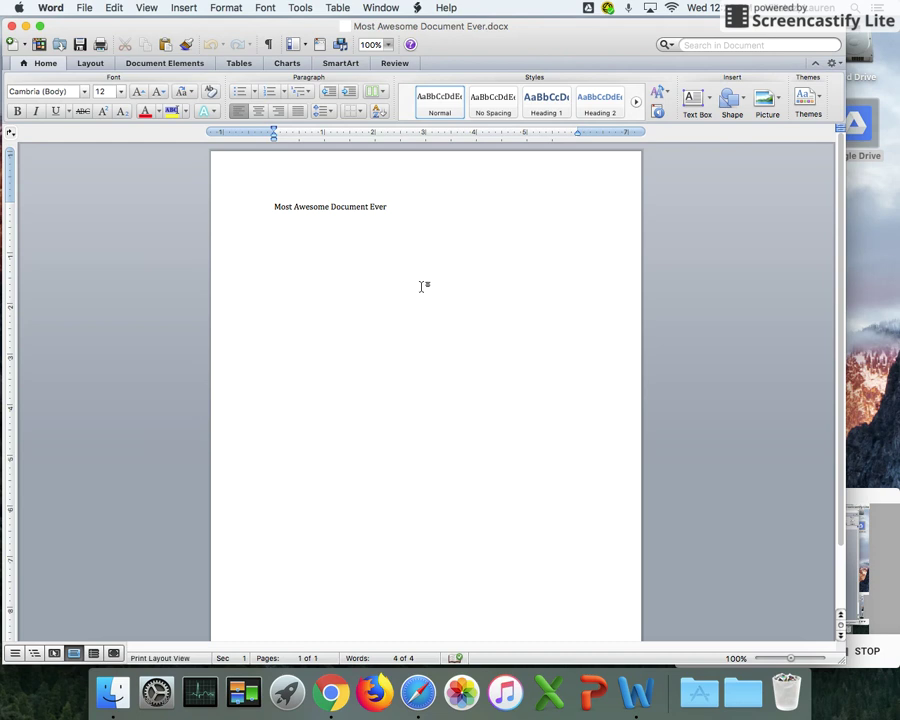
key("Return")
type("Make Changes #1")
left_click(79, 45)
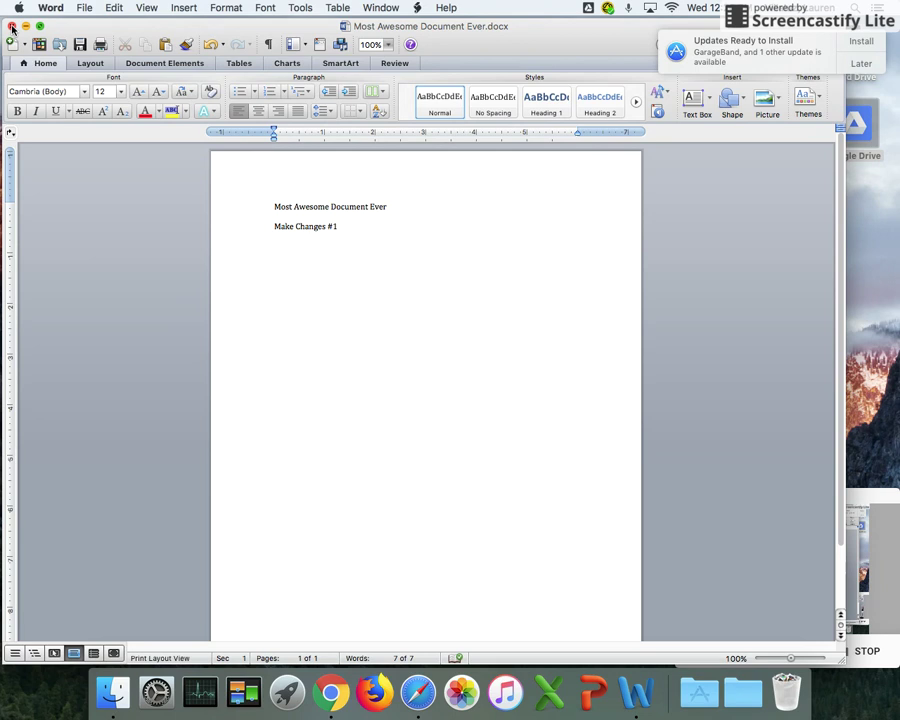
left_click(11, 26)
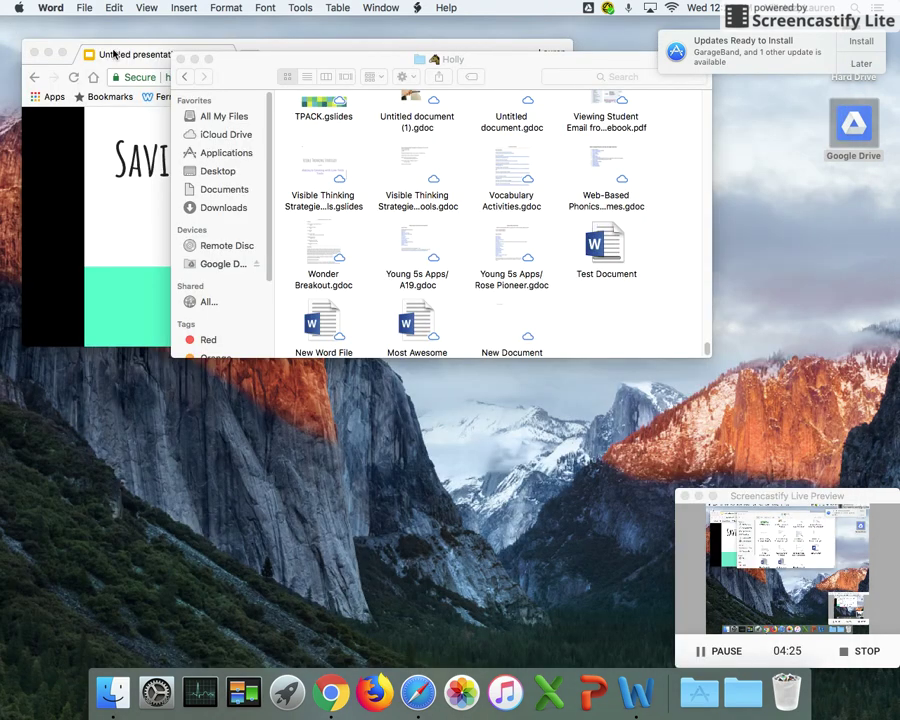
Reopen the "Most Awesome Document Ever" file from the Holly folder to check its saved changes
double_click(417, 326)
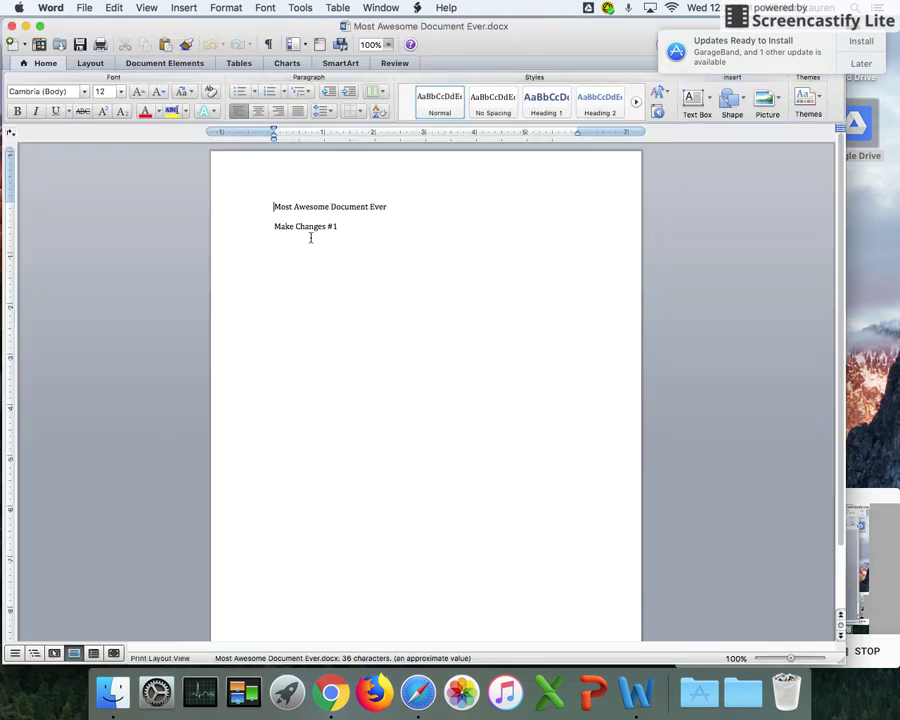
left_click(382, 232)
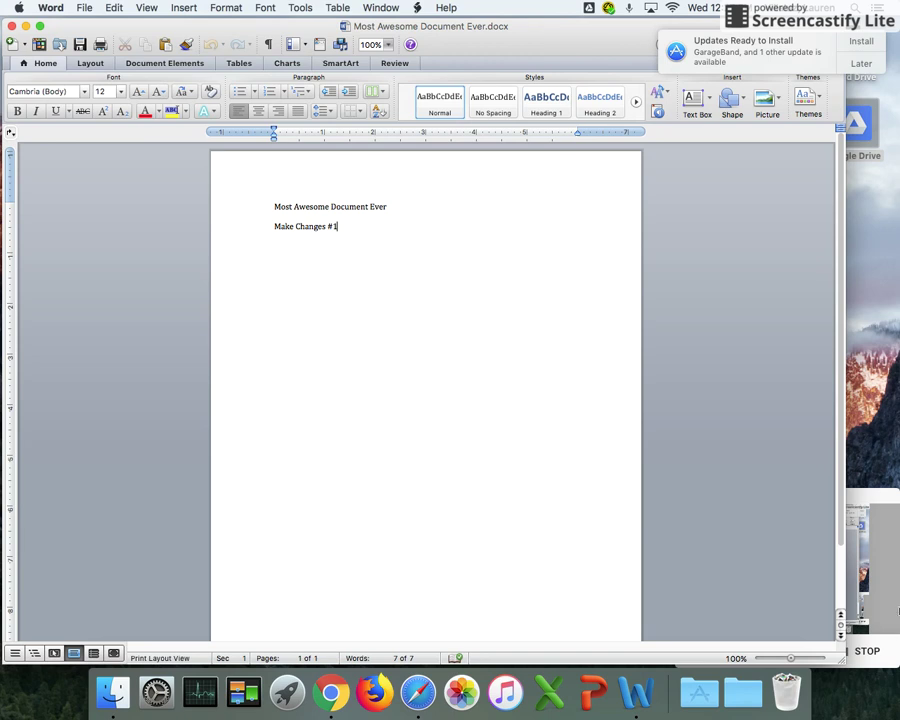
left_click(897, 611)
left_click(735, 657)
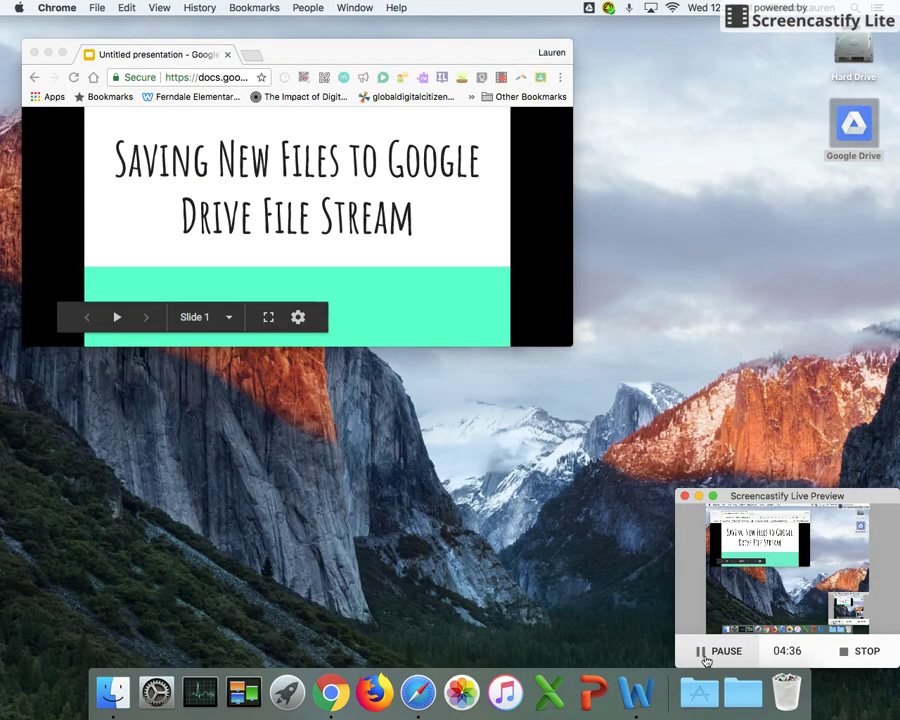
Create a new blank Word document and enter the text "Document #1"
left_click(637, 694)
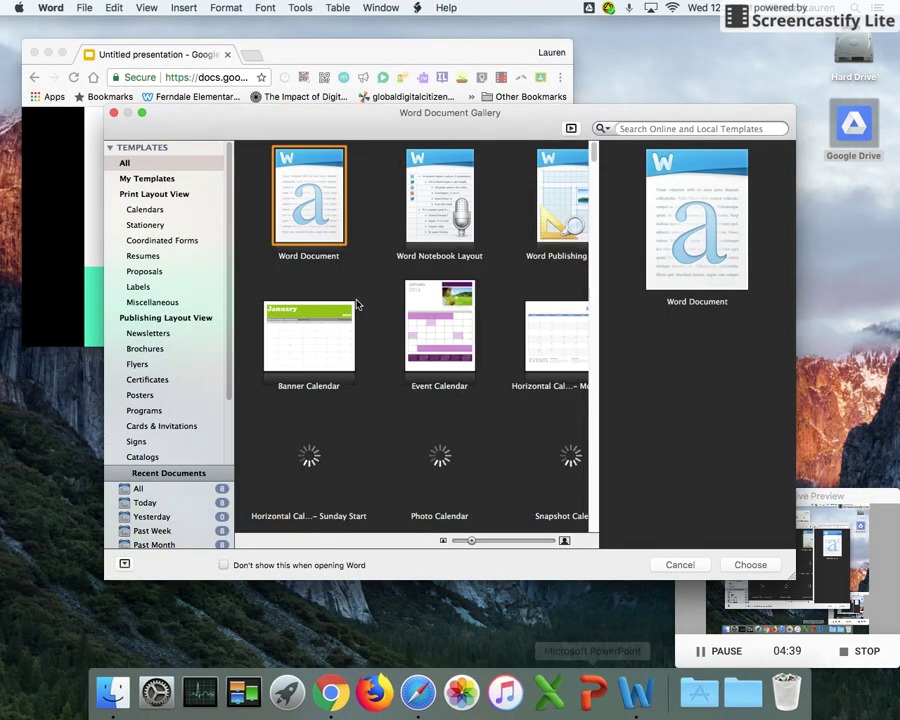
double_click(318, 190)
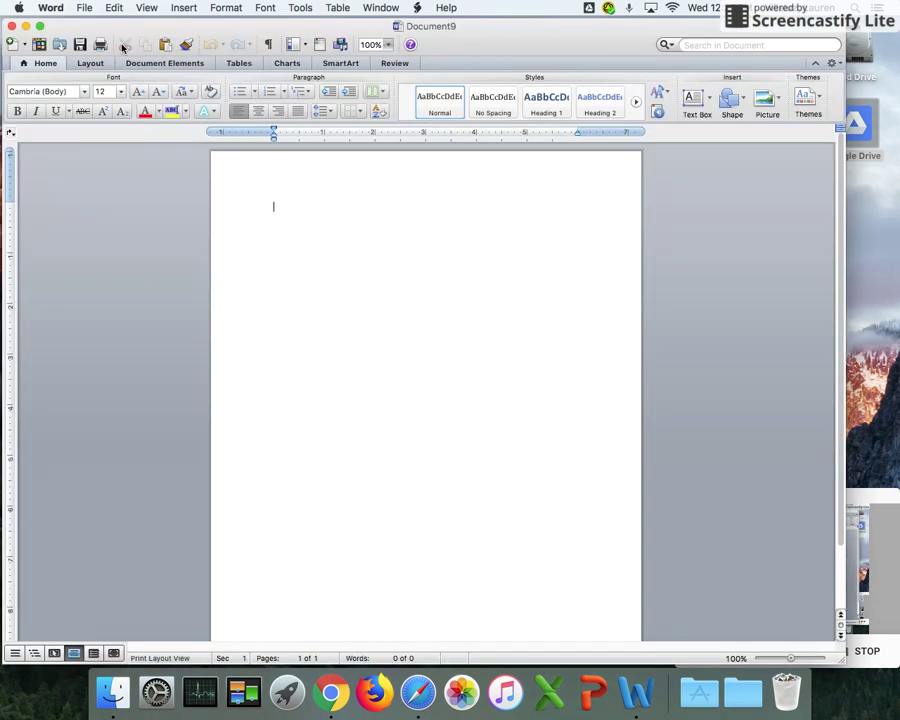
type("Document #1")
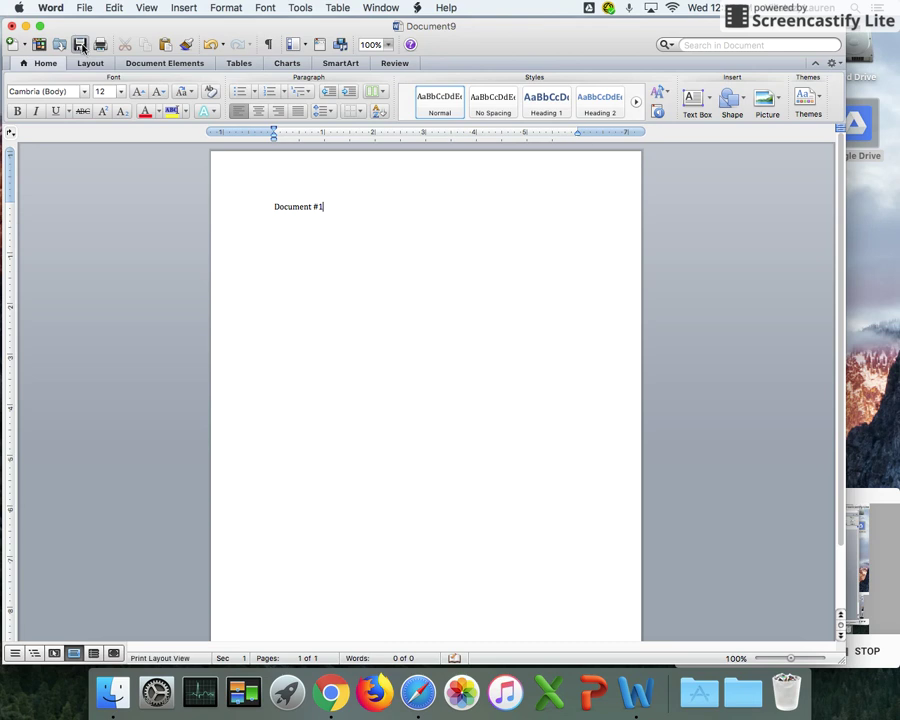
Save the new document to the Desktop as "Document" in Word Document (.docx) format and close it
left_click(84, 7)
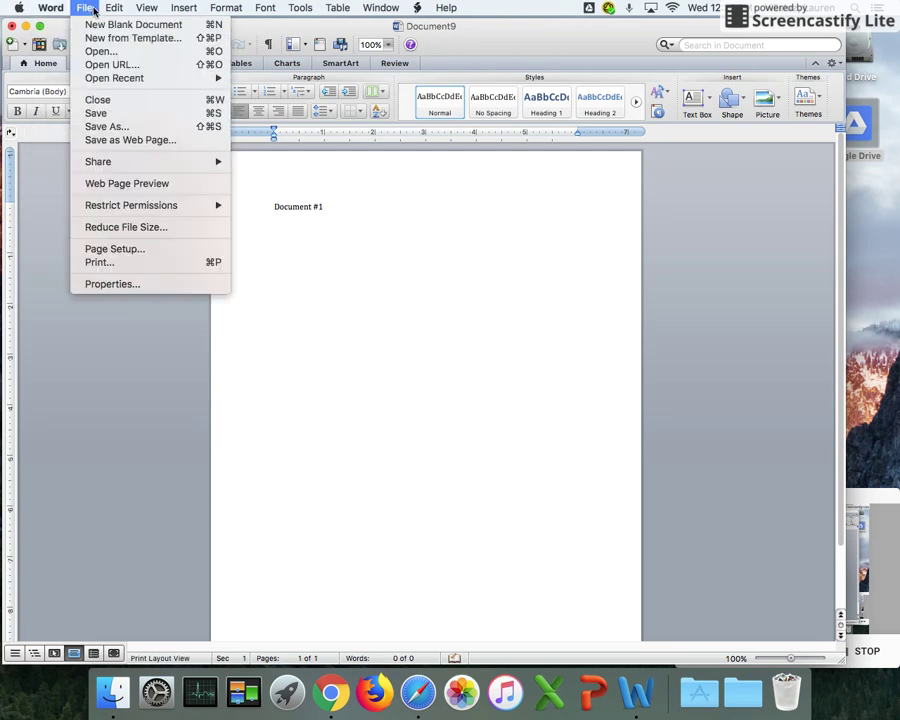
left_click(116, 126)
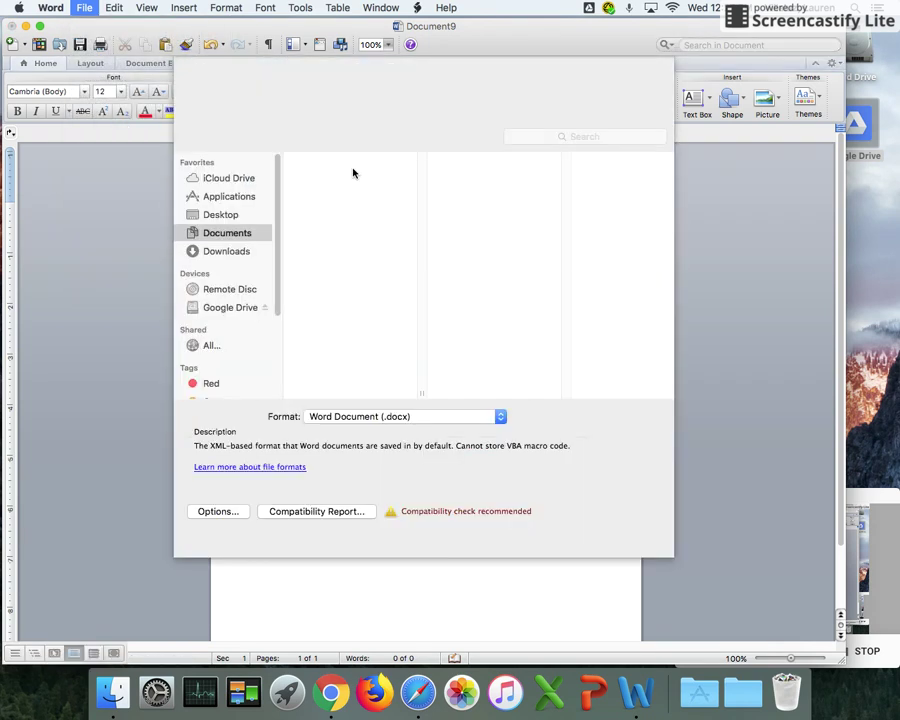
left_click(224, 217)
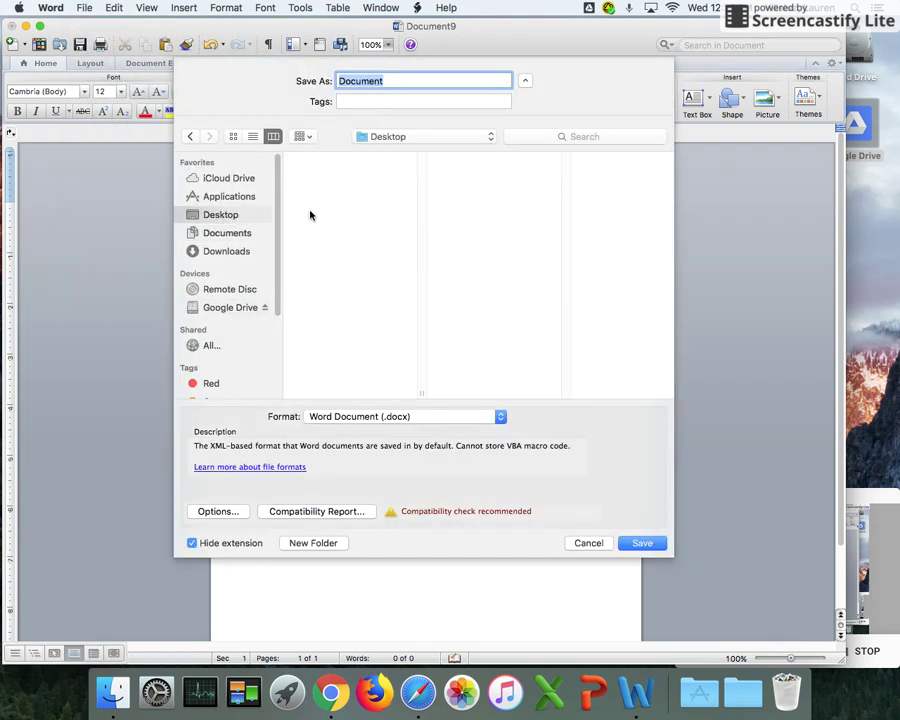
left_click(638, 541)
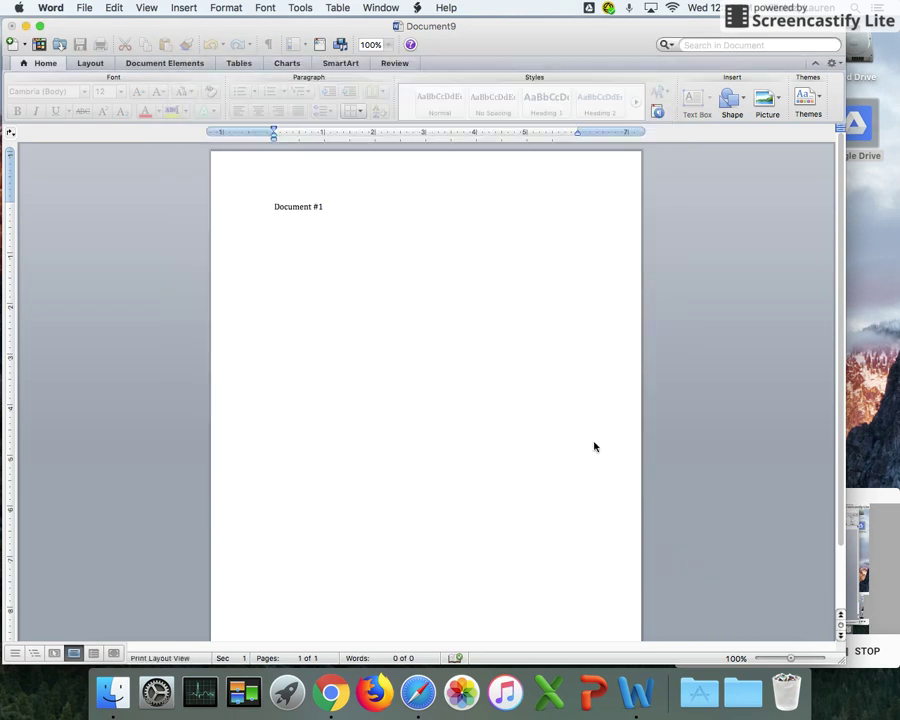
left_click(12, 27)
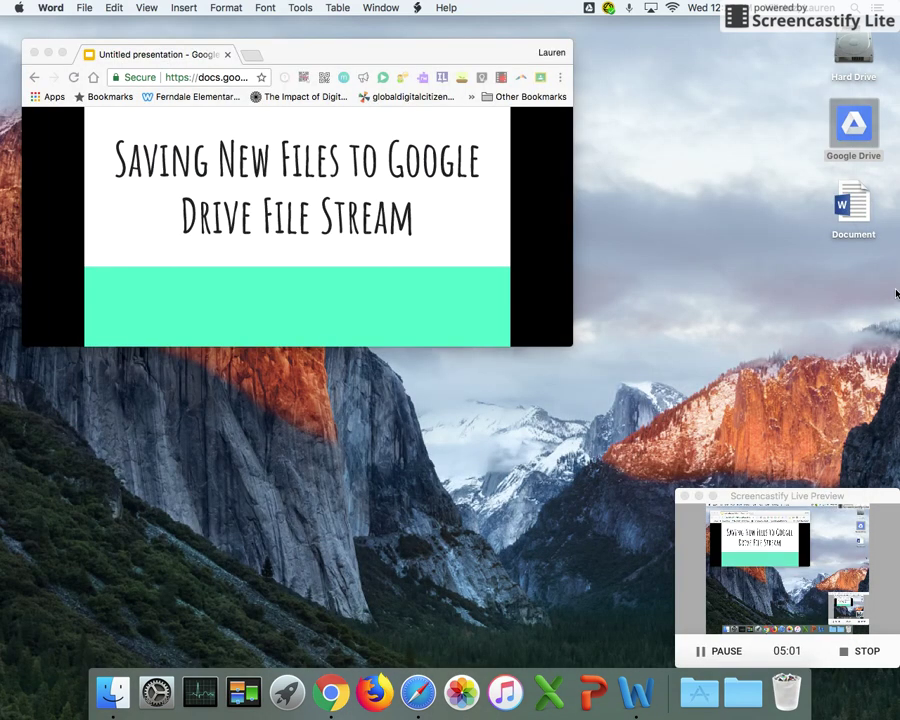
Copy the "Document" file from the Desktop into the Holly folder under My Drive on Google Drive
left_click(852, 212)
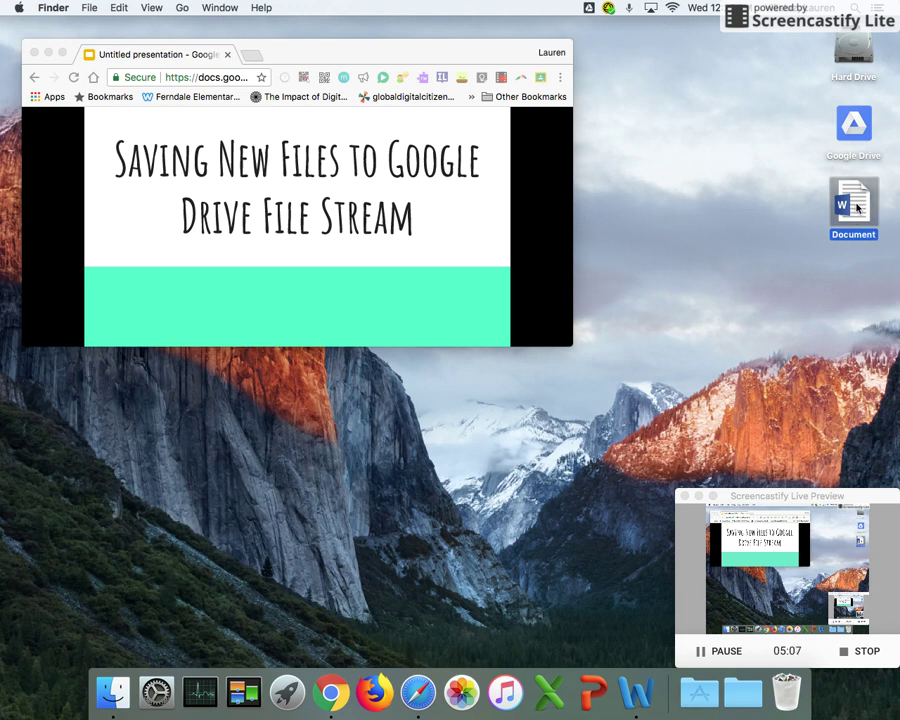
double_click(853, 125)
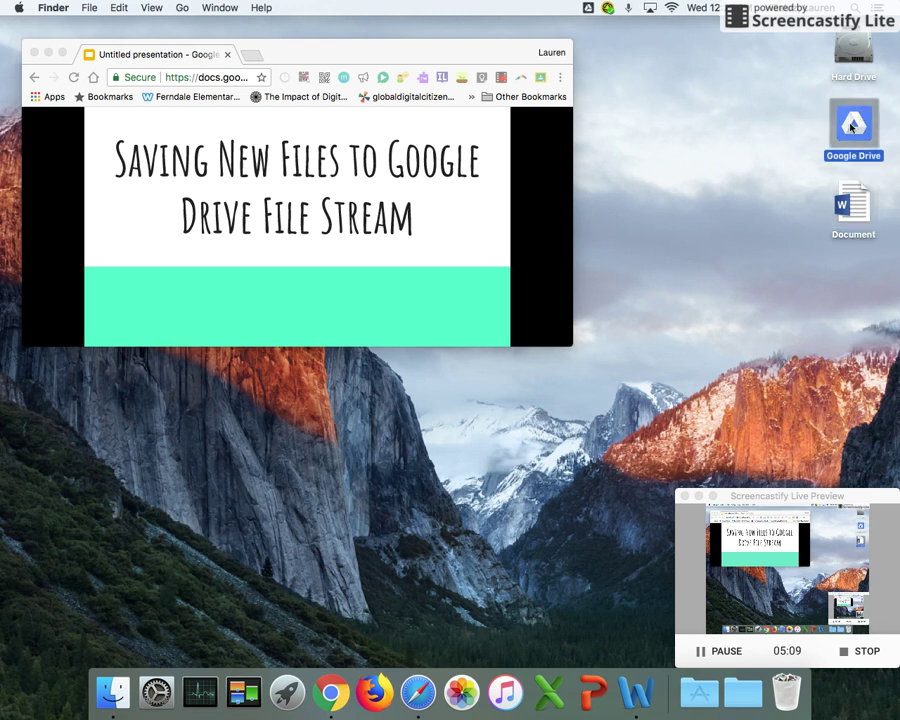
double_click(323, 122)
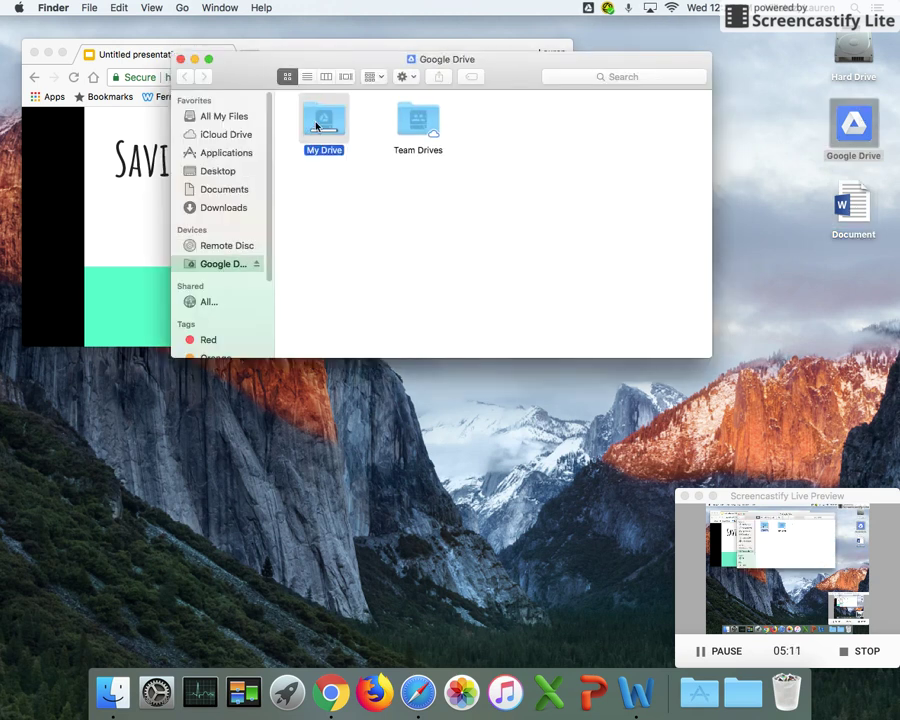
left_click(504, 128)
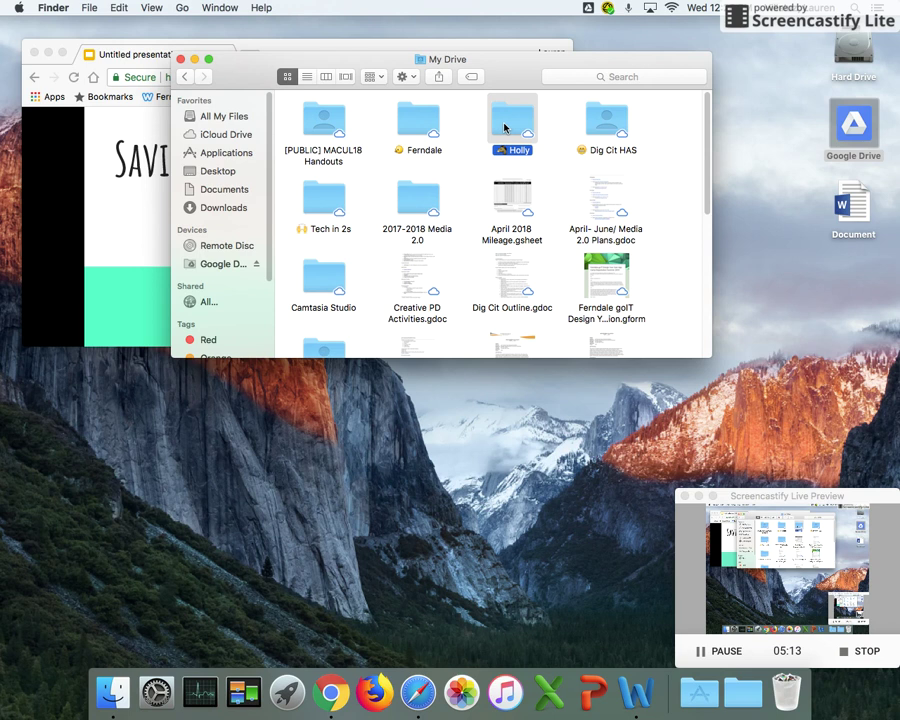
double_click(504, 128)
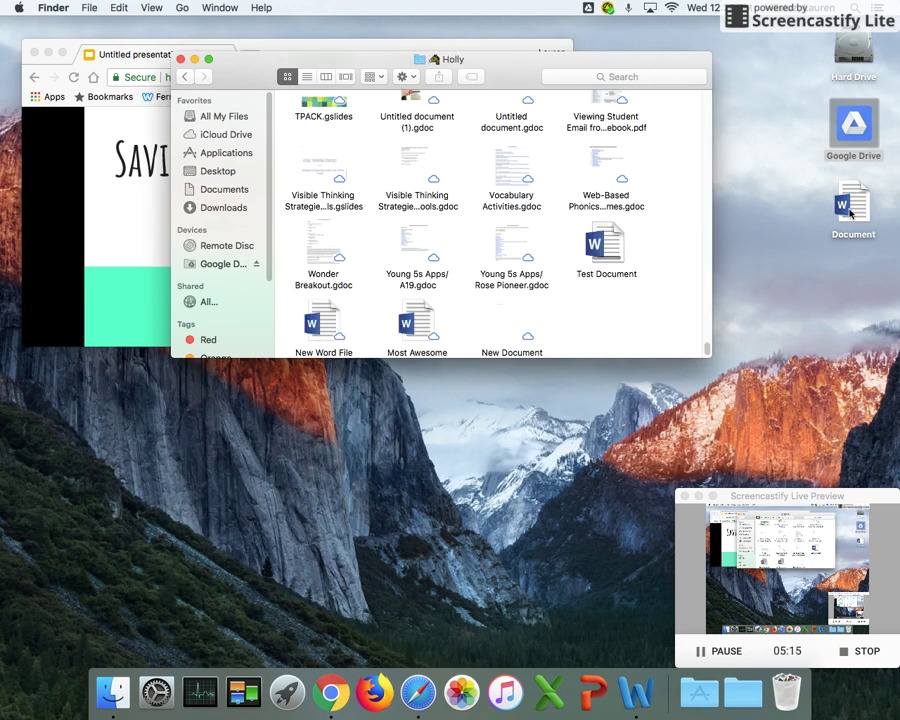
left_click_drag(849, 213, 613, 309)
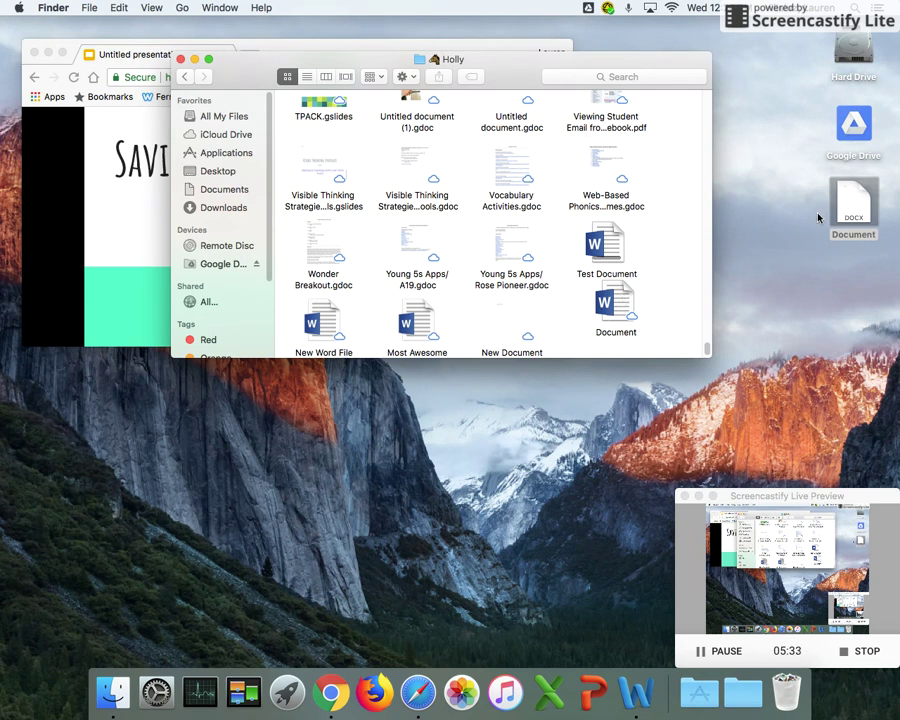
Open the "Document" copy in the Holly folder, add the line "Make Changes" below the first line, then save and close it
left_click(860, 122)
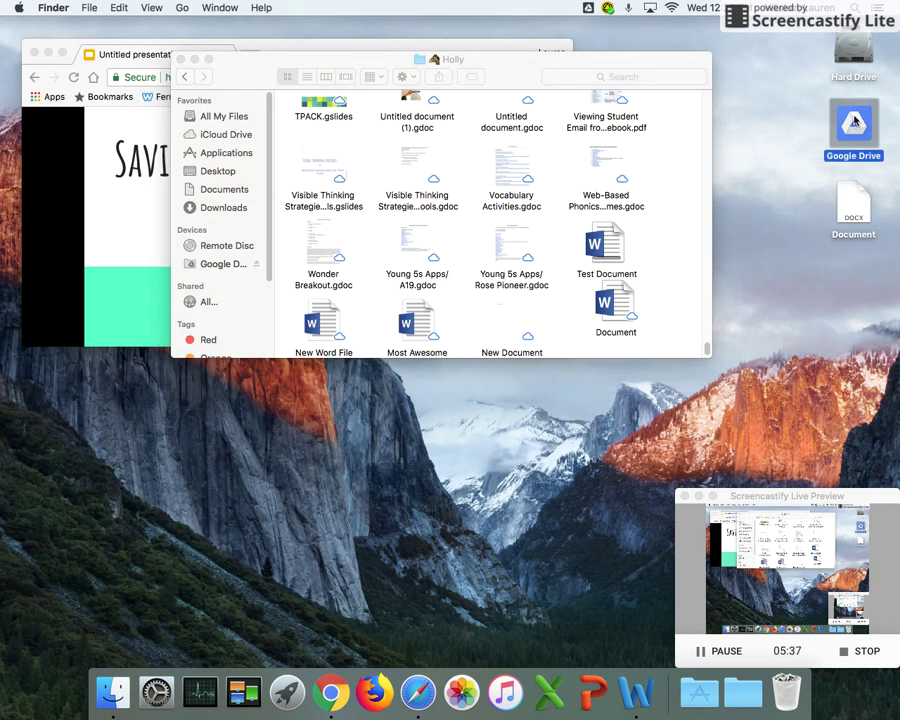
left_click(847, 198)
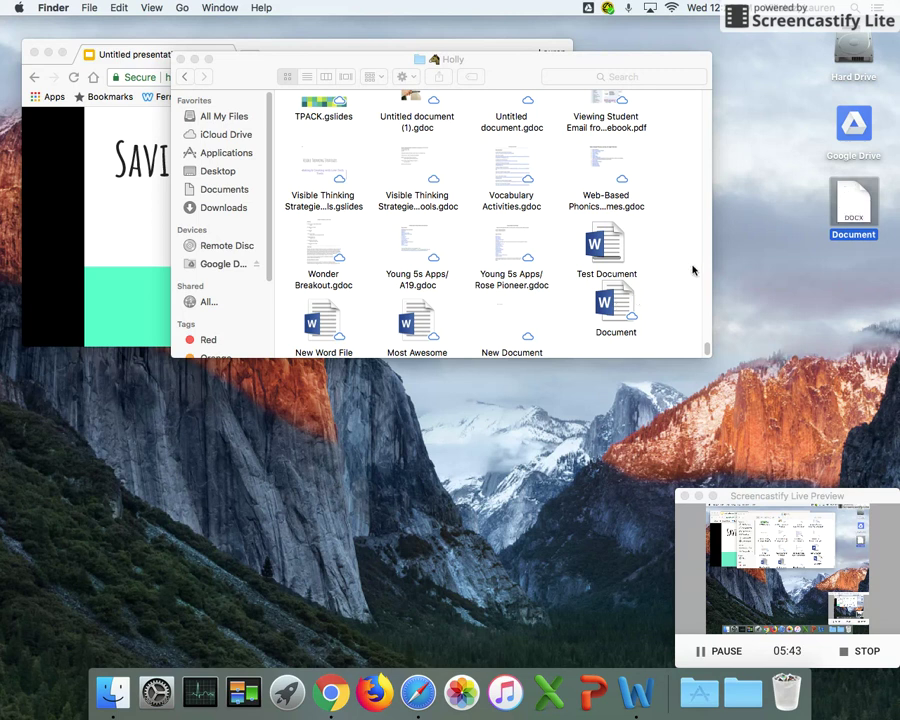
double_click(616, 303)
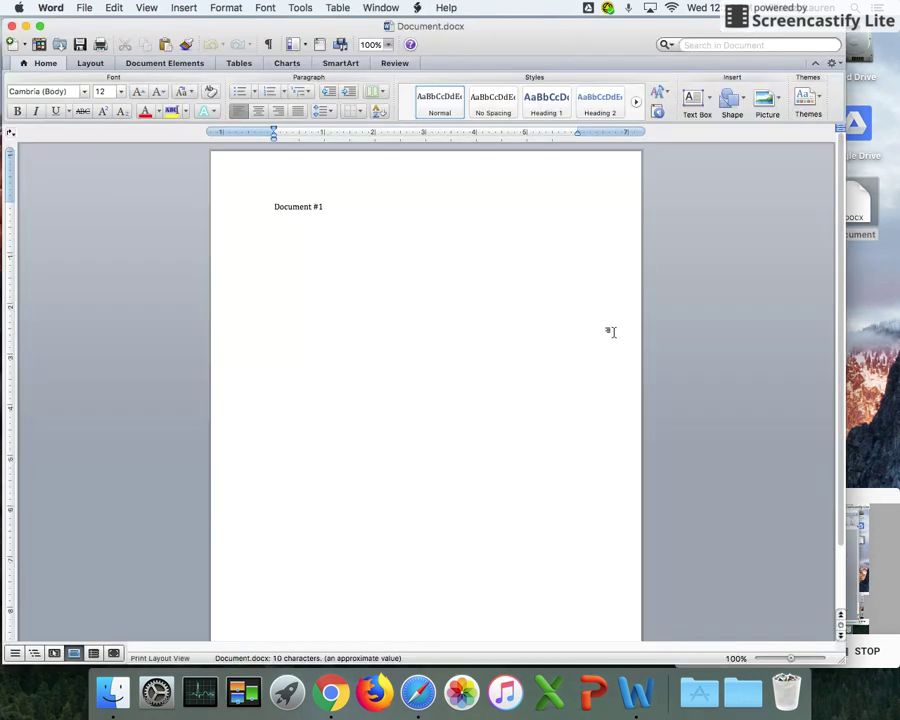
left_click(397, 235)
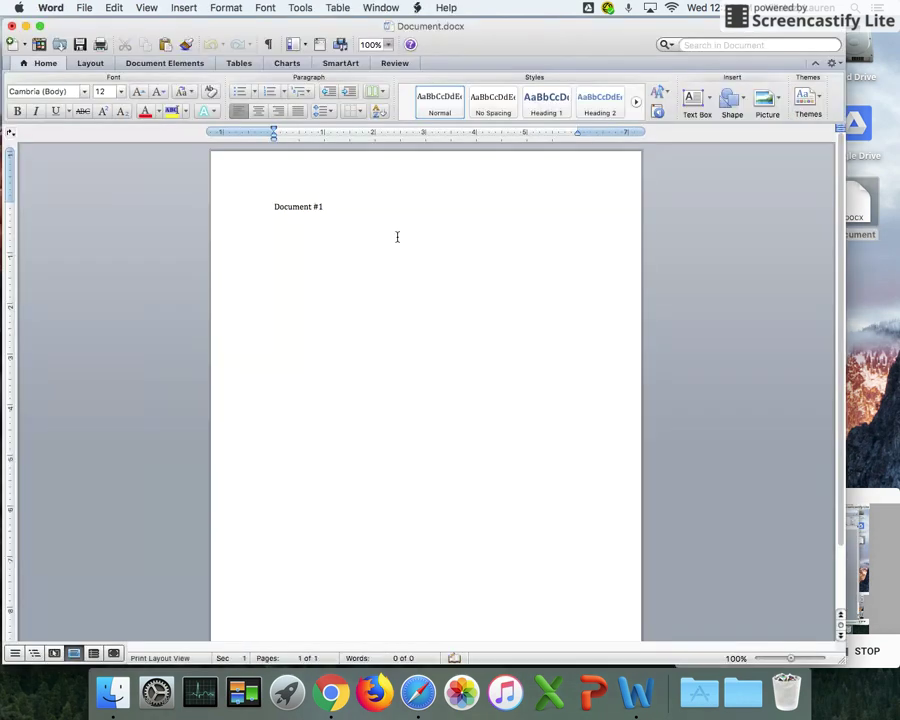
key("Return")
type("Make Changes")
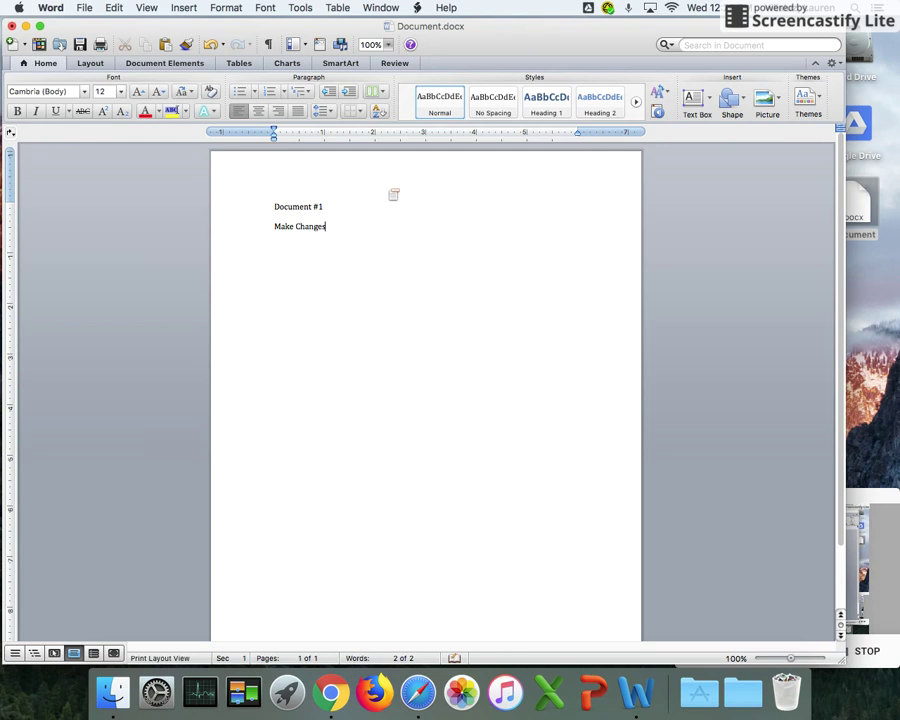
left_click(79, 45)
left_click(10, 28)
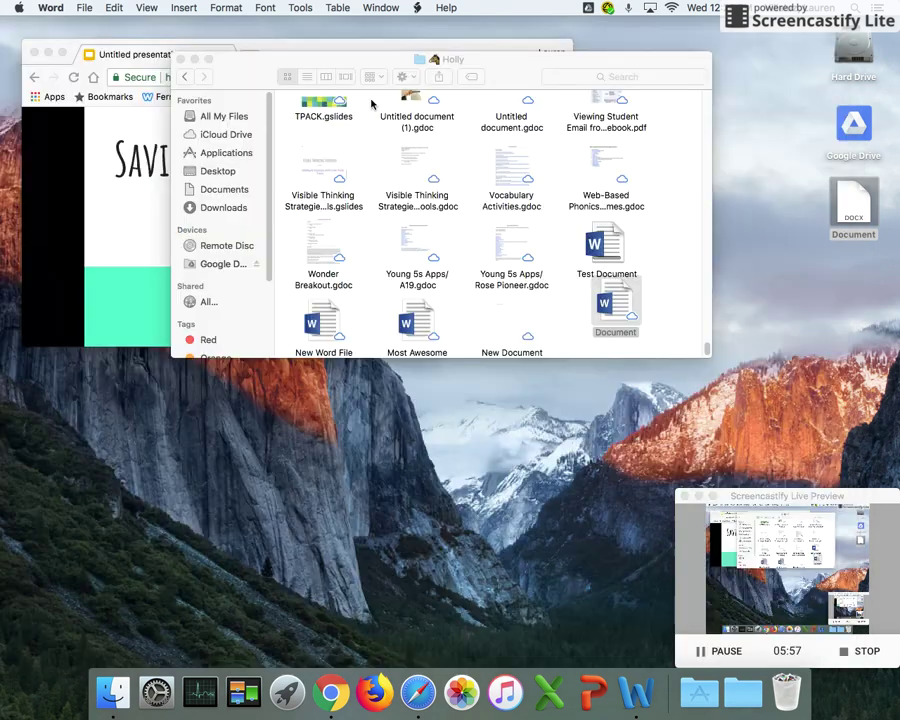
Open the Desktop copy of "Document" to check whether it contains the added line, and close it
double_click(850, 198)
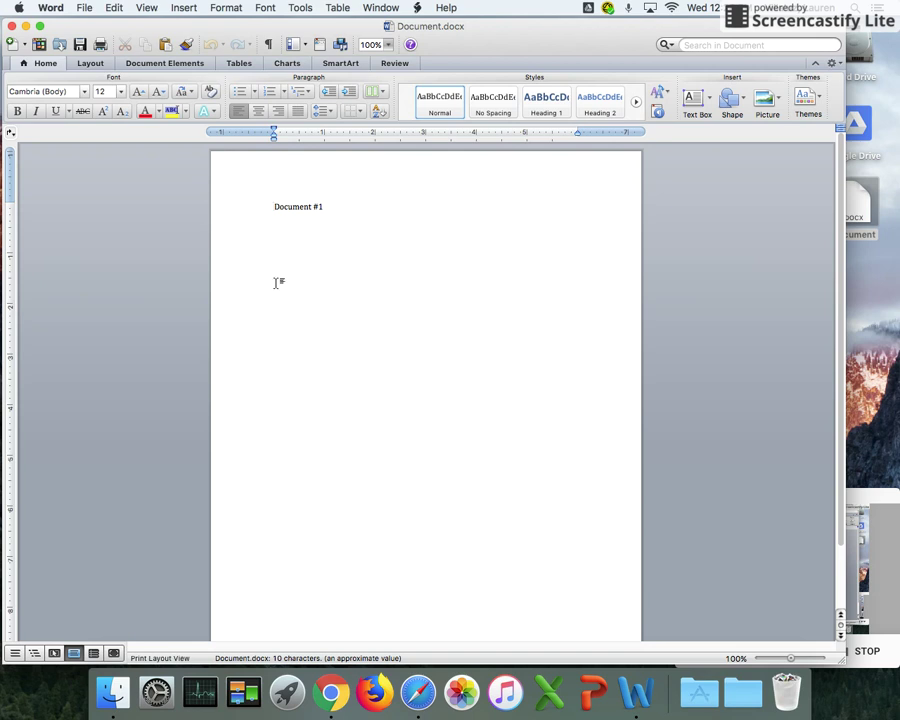
left_click(12, 26)
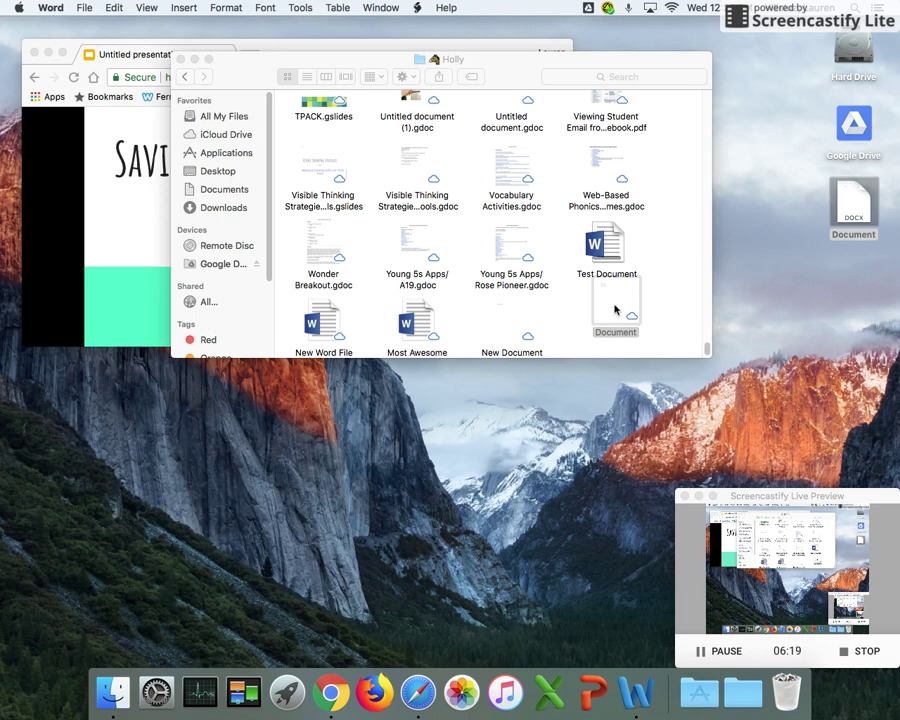
left_click(698, 655)
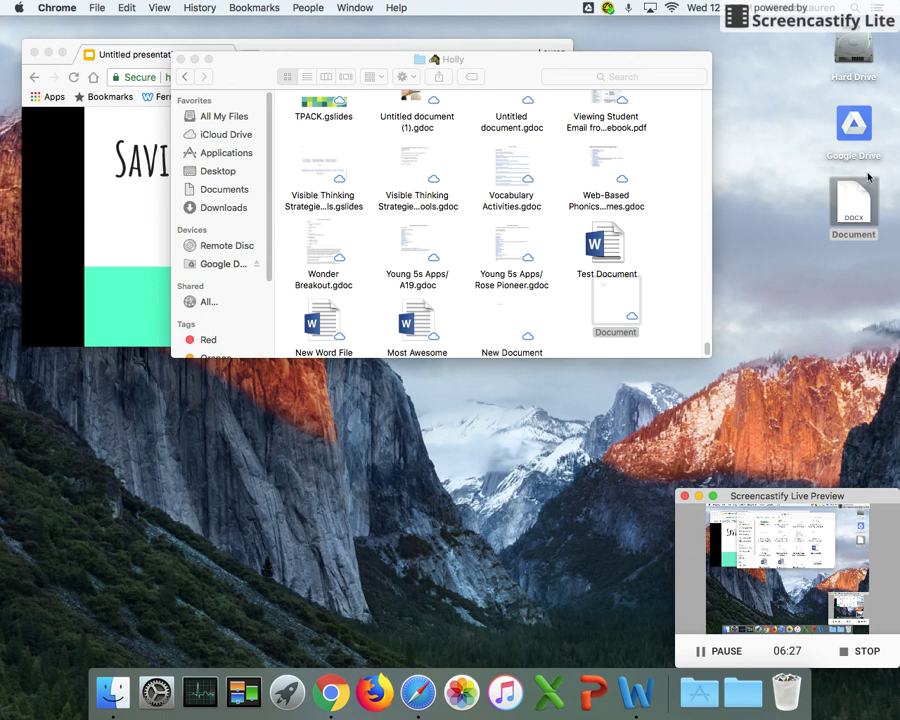
Move the Desktop copy of "Document" to the Trash, keeping the copy in the Holly folder
left_click(638, 289)
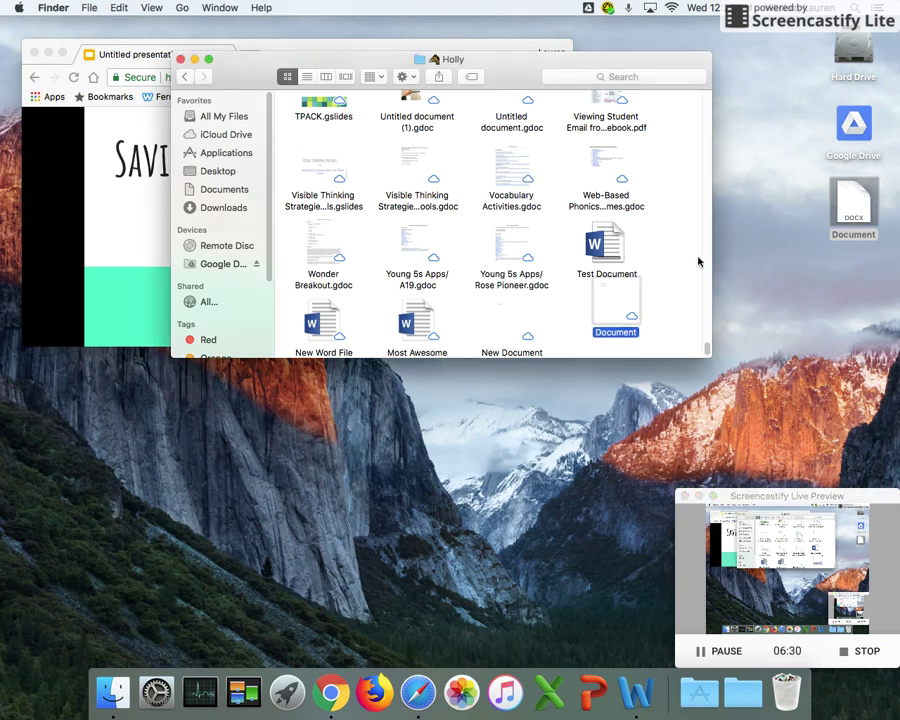
left_click(850, 198)
right_click(848, 199)
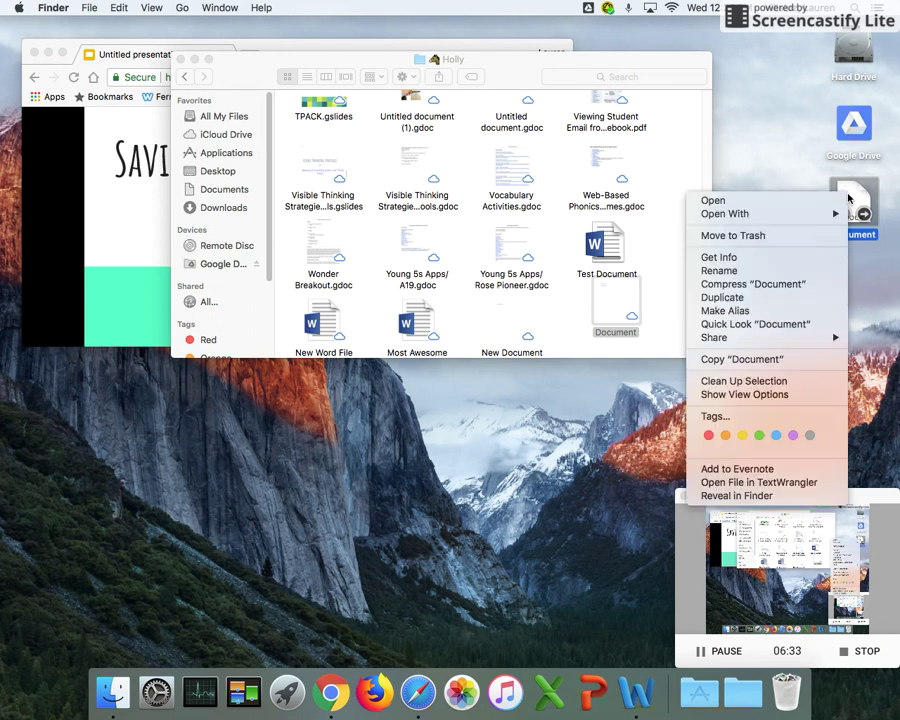
left_click(804, 235)
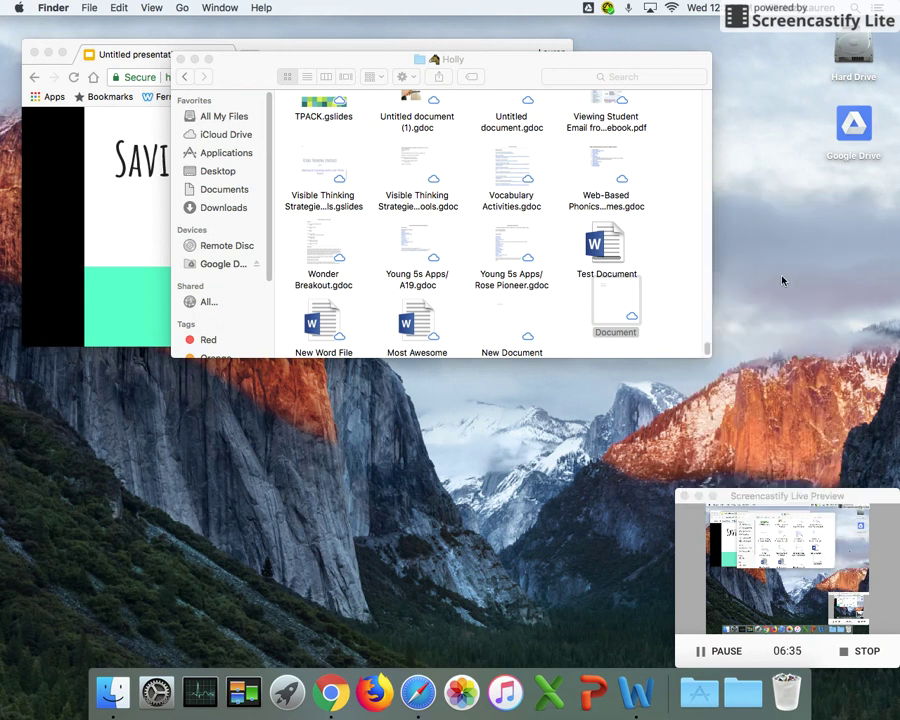